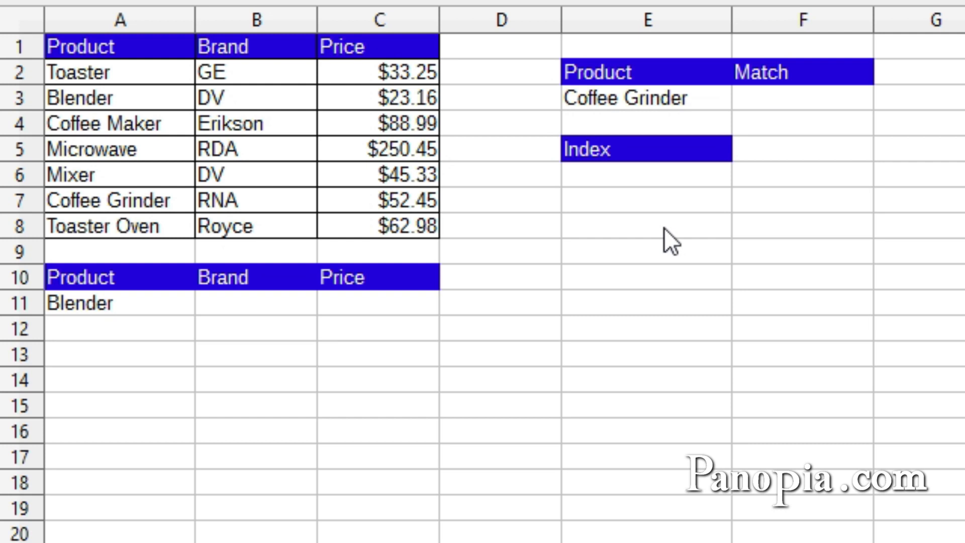
# Enter =MATCH(E3,A2:A8,0) in F3 so Coffee Grinder's list position, 6, appears
pyautogui.click(693, 94)
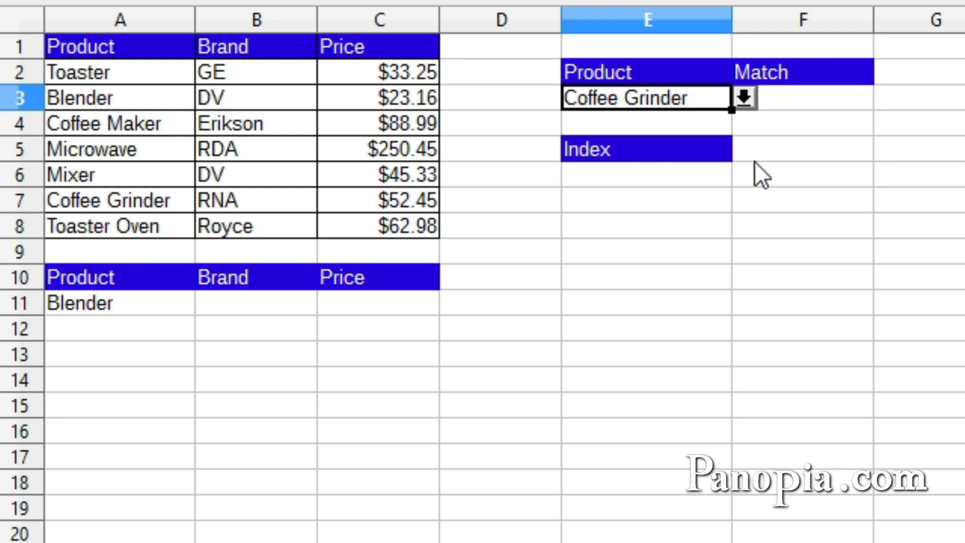
pyautogui.click(825, 101)
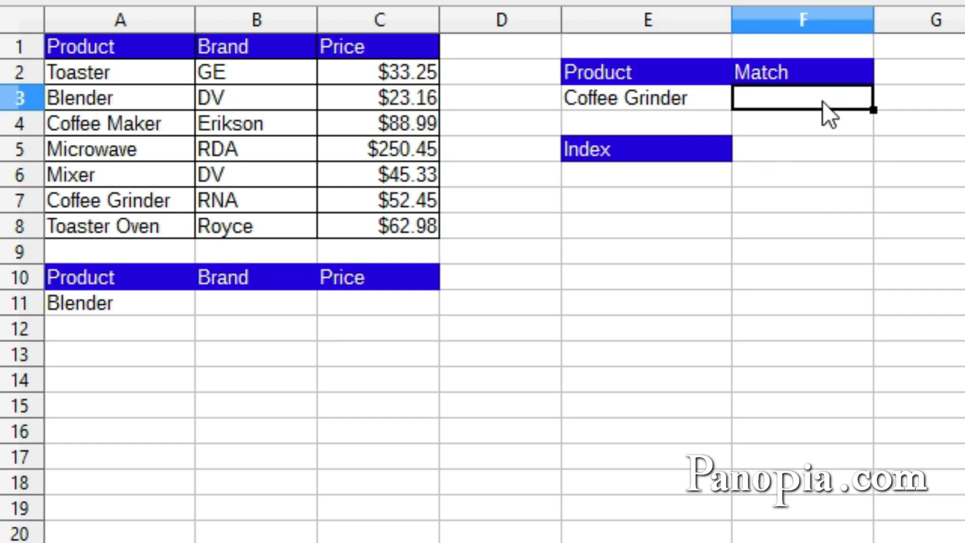
pyautogui.write('=')
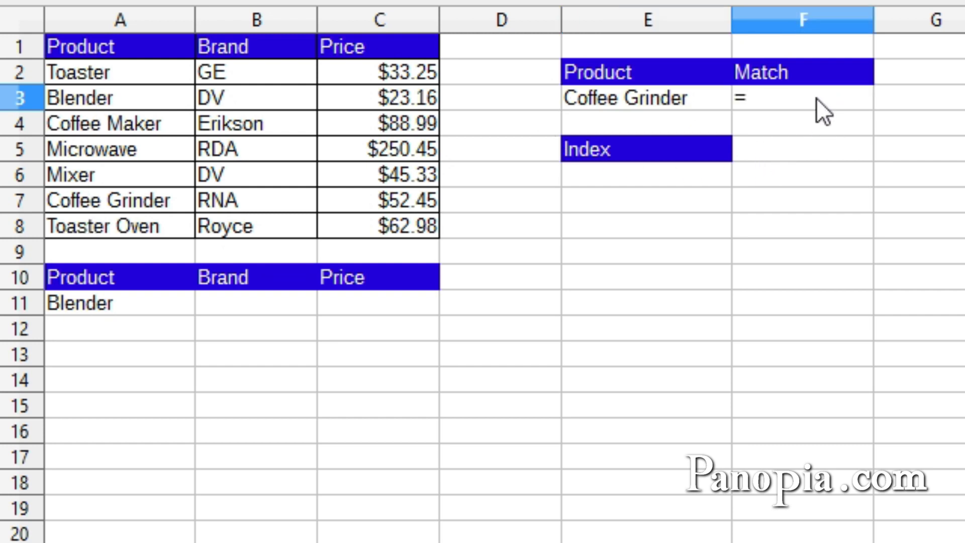
pyautogui.write('match')
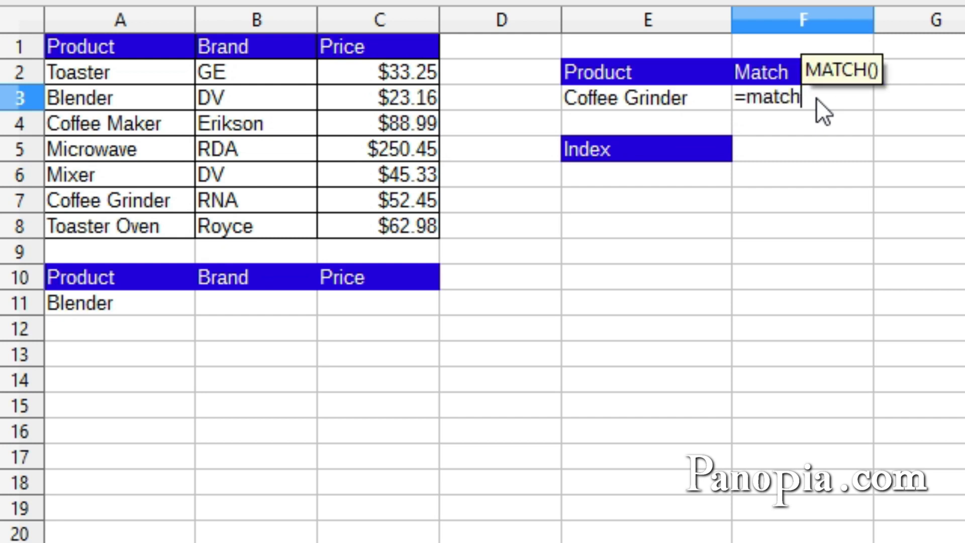
pyautogui.press('Return')
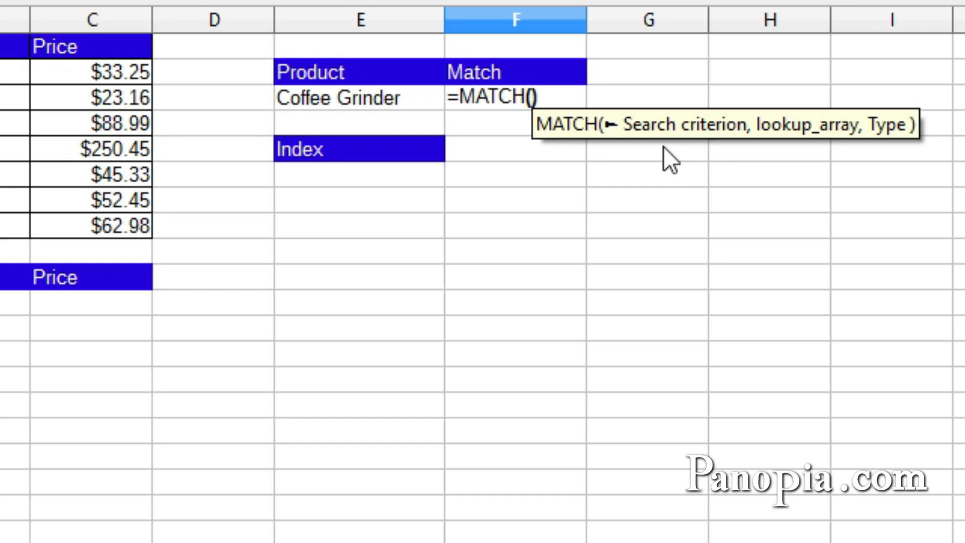
pyautogui.click(377, 96)
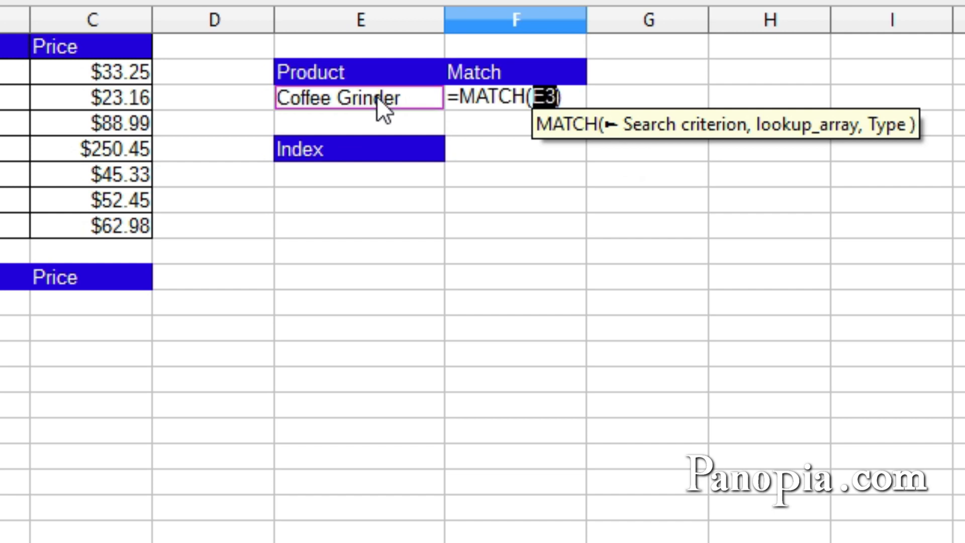
pyautogui.write(',')
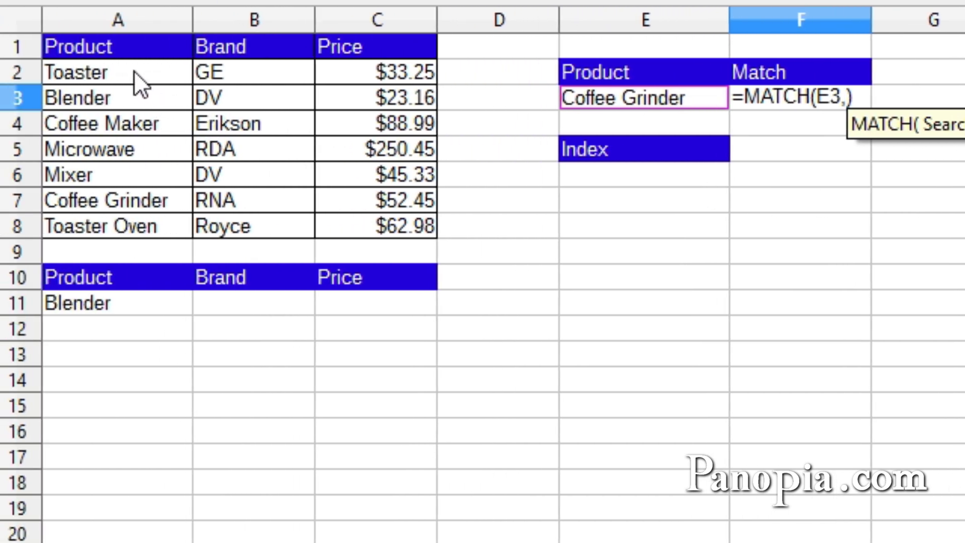
pyautogui.moveTo(133, 71); pyautogui.dragTo(128, 219)
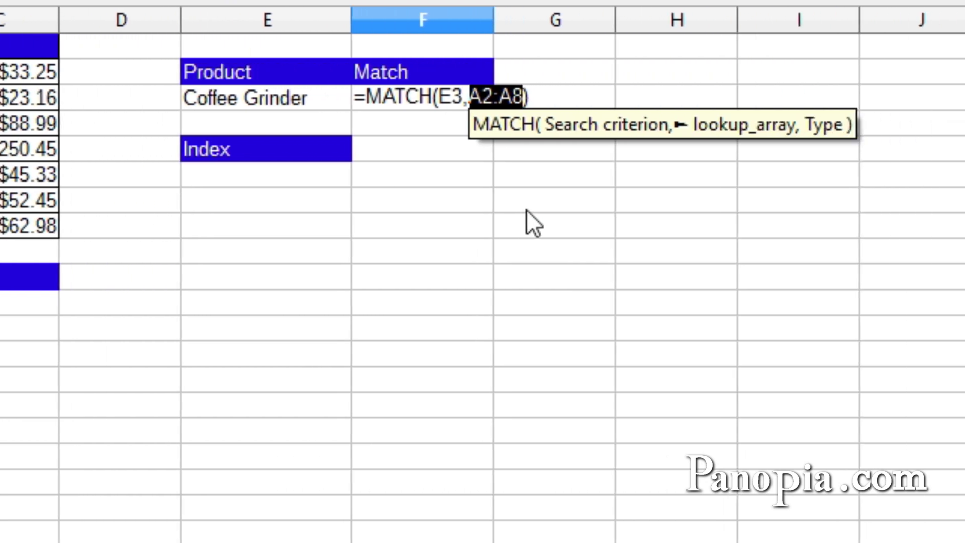
pyautogui.write(',')
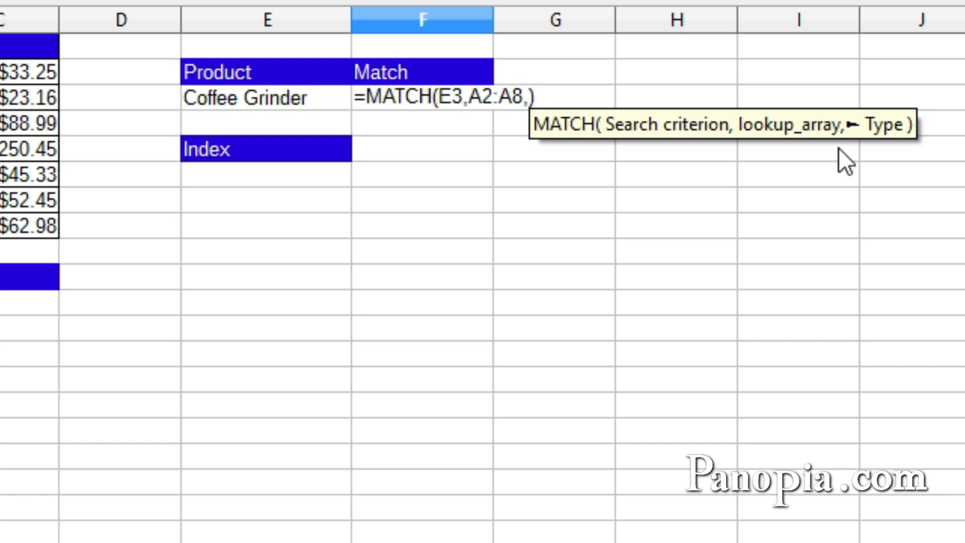
pyautogui.write('0')
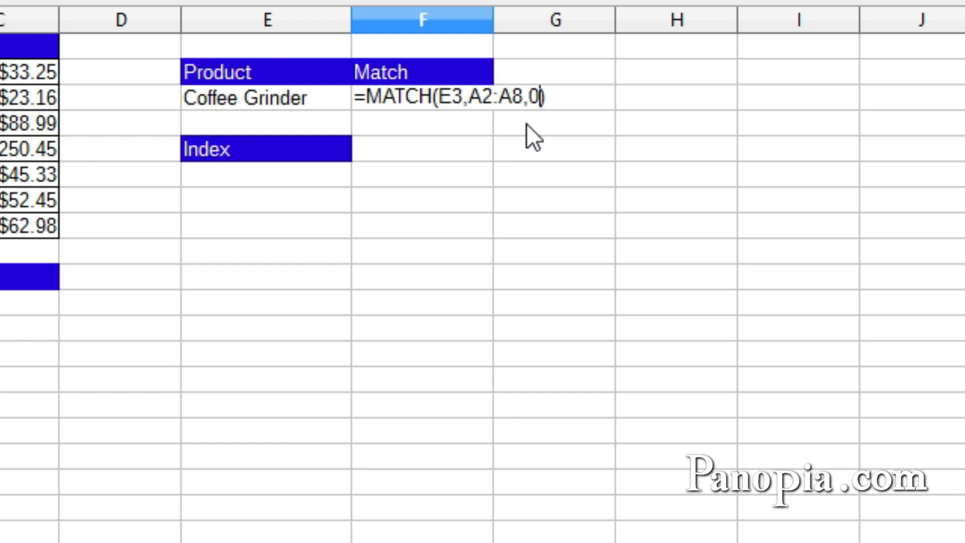
pyautogui.press('Return')
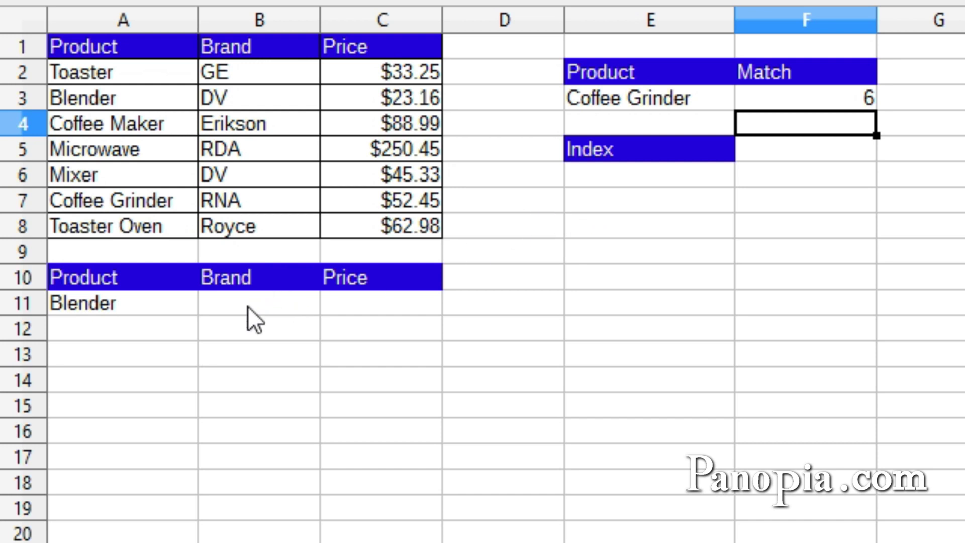
# Confirm Blender remains the product chosen in A11's dropdown
pyautogui.click(117, 303)
pyautogui.click(207, 304)
pyautogui.click(208, 303)
# Begin =VLOOKUP($A$11,$A$2:$C$8, in B11 with both references made absolute
pyautogui.click(278, 319)
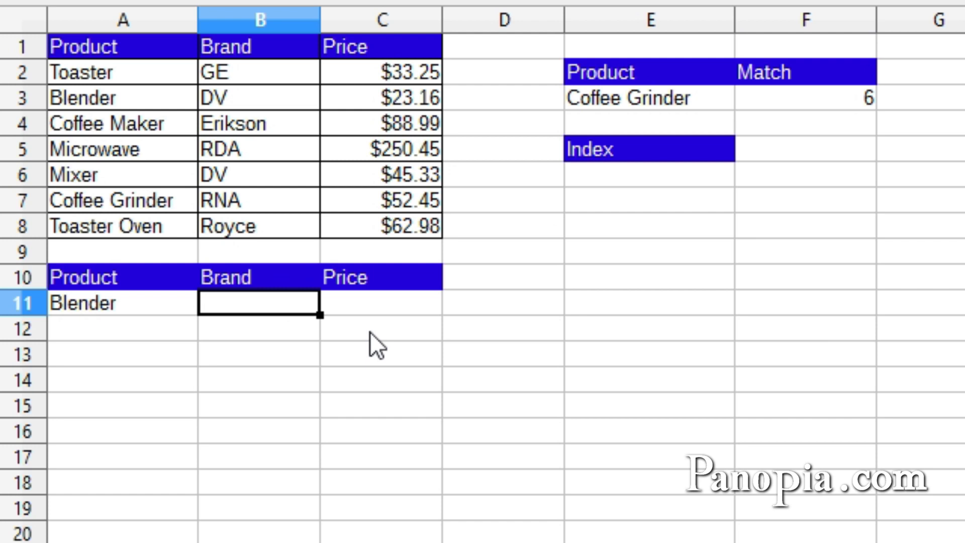
pyautogui.write('=')
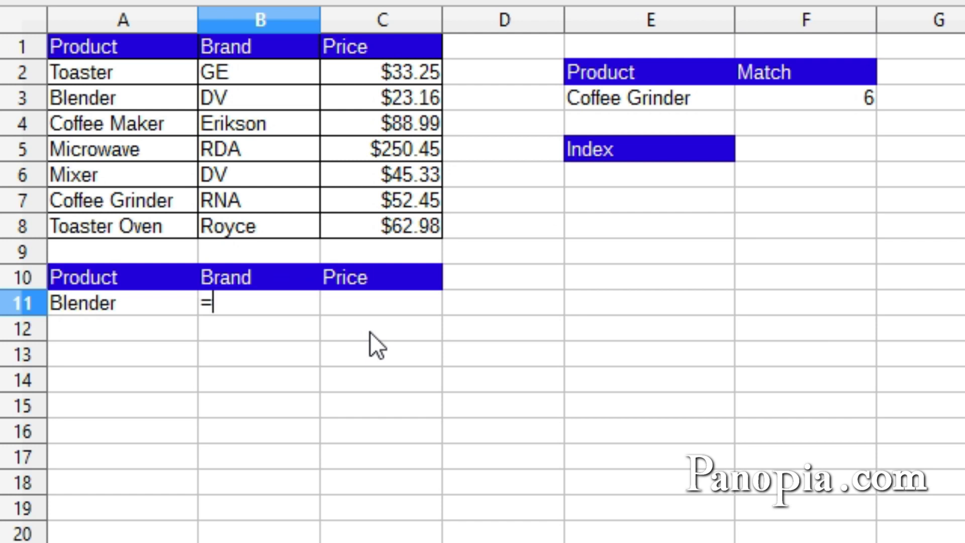
pyautogui.write('vlook')
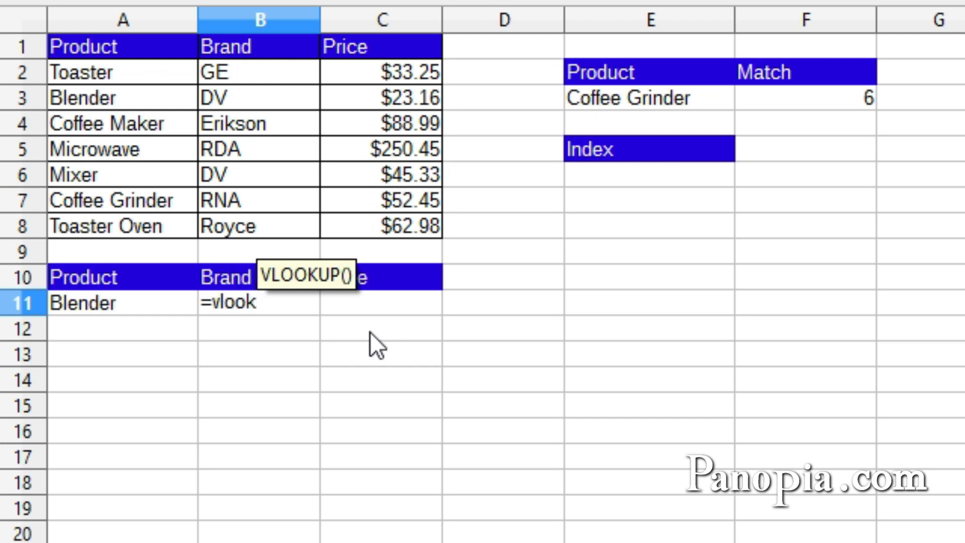
pyautogui.press('Return')
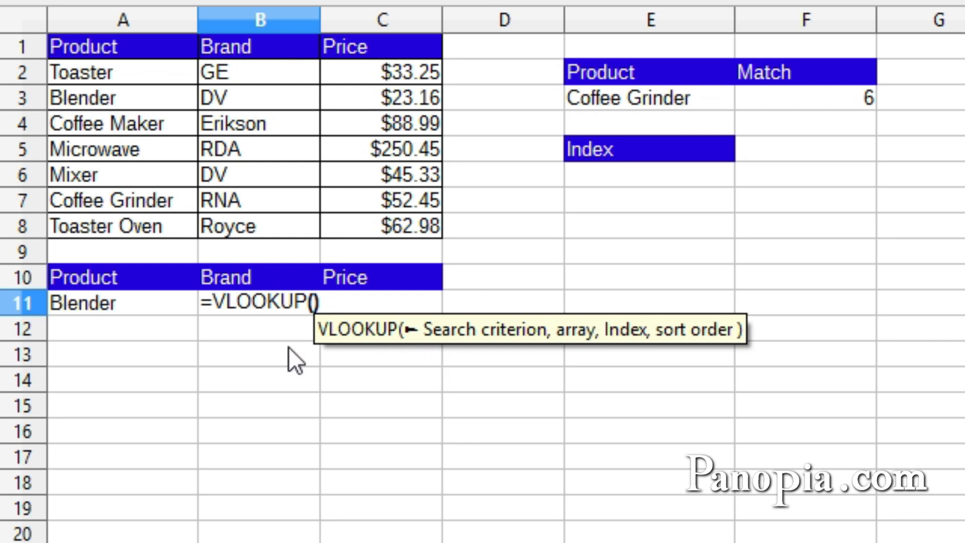
pyautogui.click(117, 300)
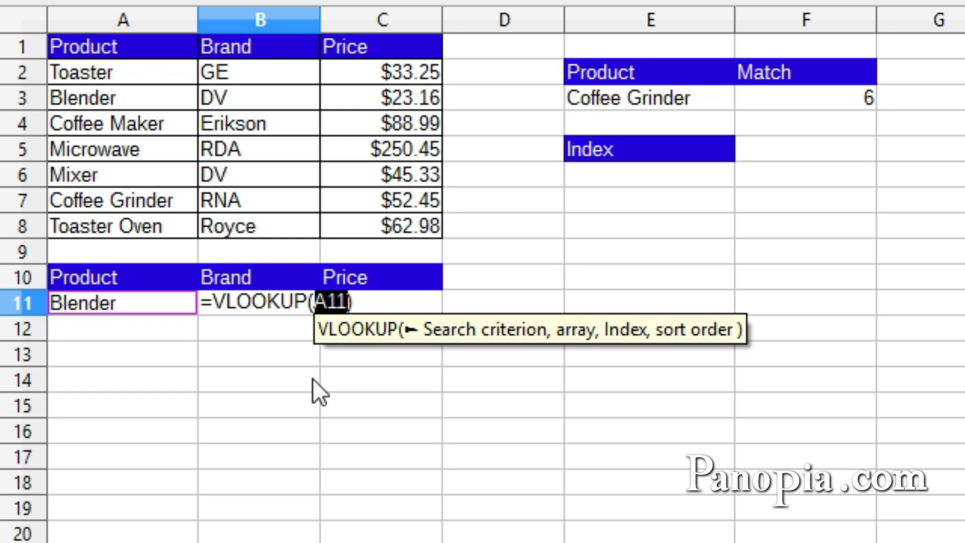
pyautogui.hotkey('shift', 'F4')
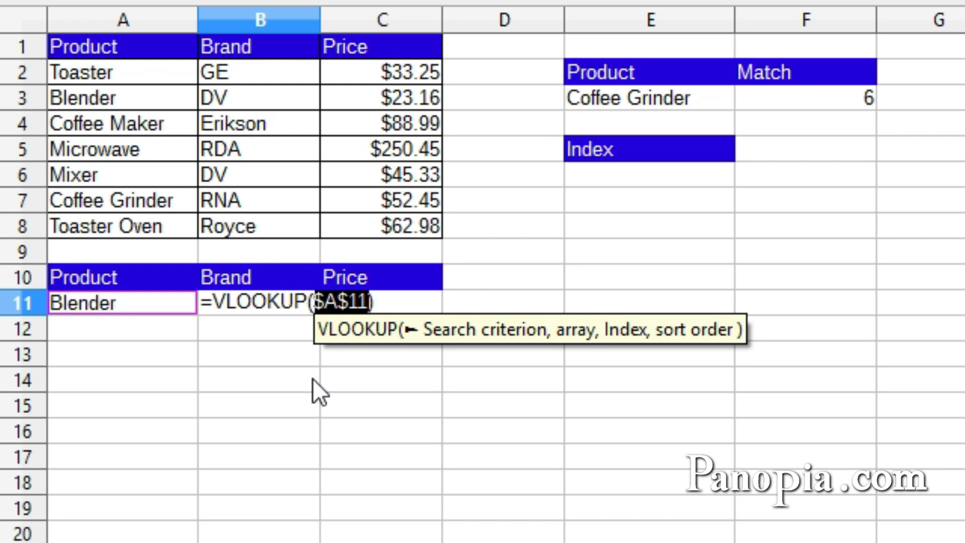
pyautogui.write(',')
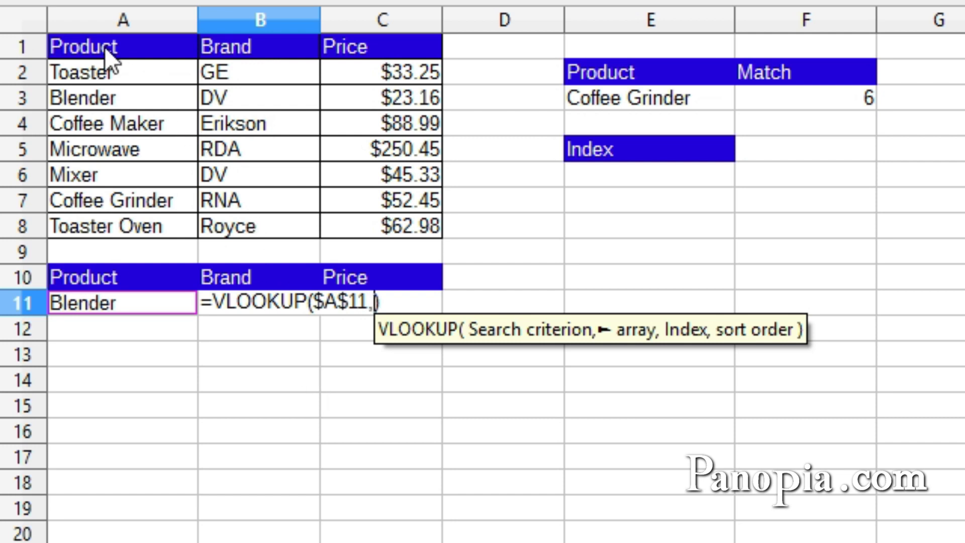
pyautogui.moveTo(113, 70); pyautogui.dragTo(371, 231)
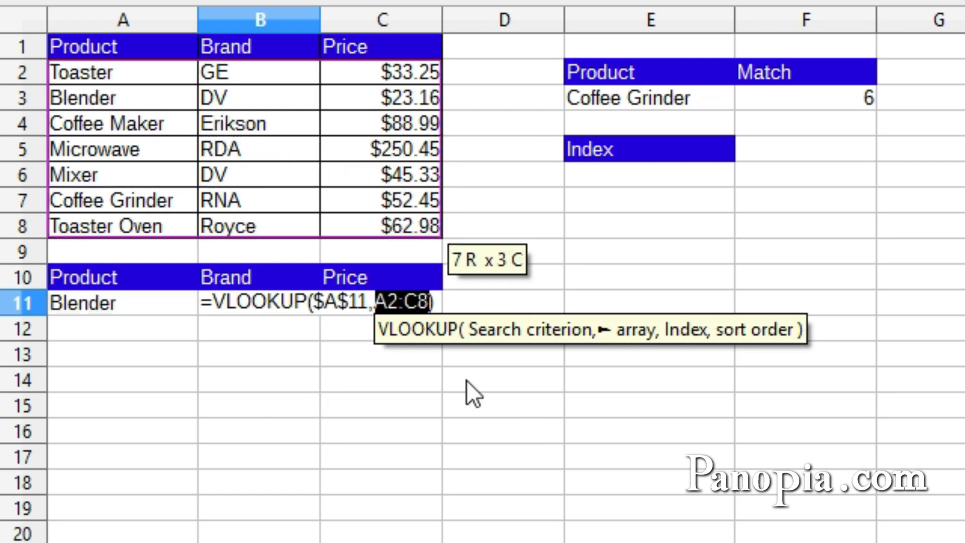
pyautogui.hotkey('shift', 'F4')
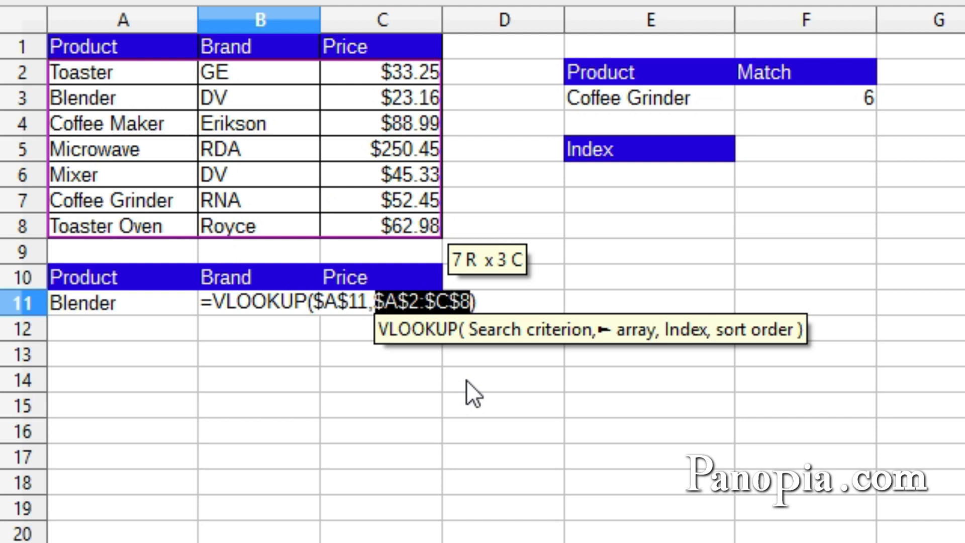
pyautogui.write(',')
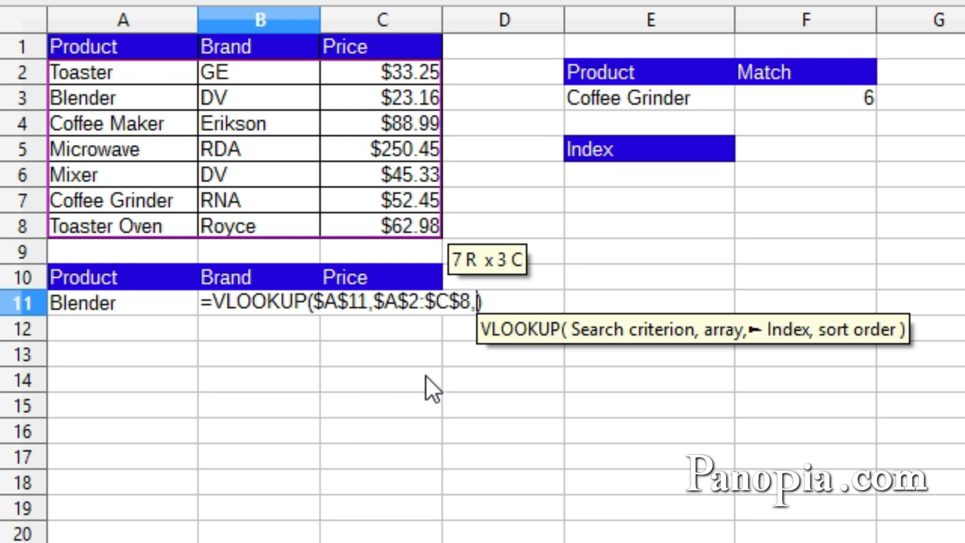
# Nest MATCH(B10,$A$1:$C$1,0) as the VLOOKUP column index and finish with exact match 0
pyautogui.write('mat')
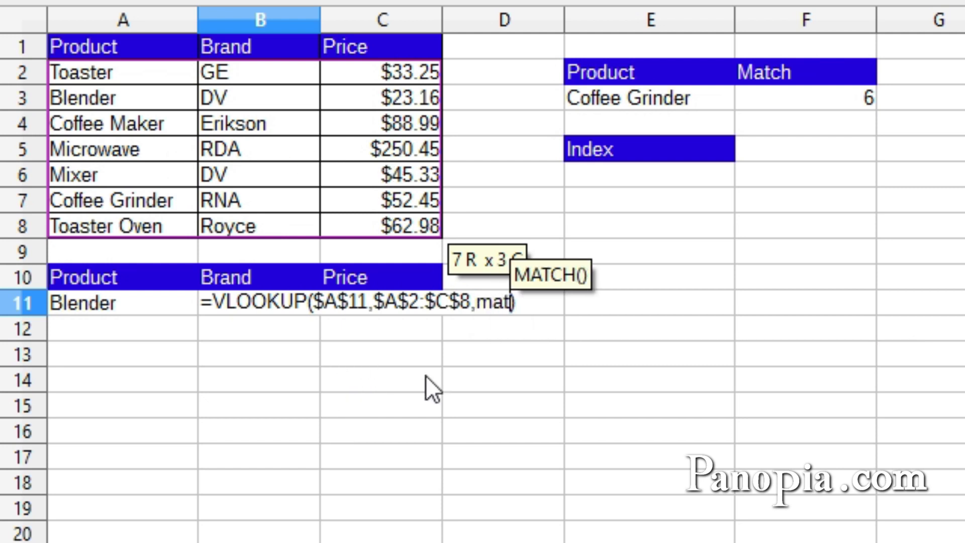
pyautogui.press('Return')
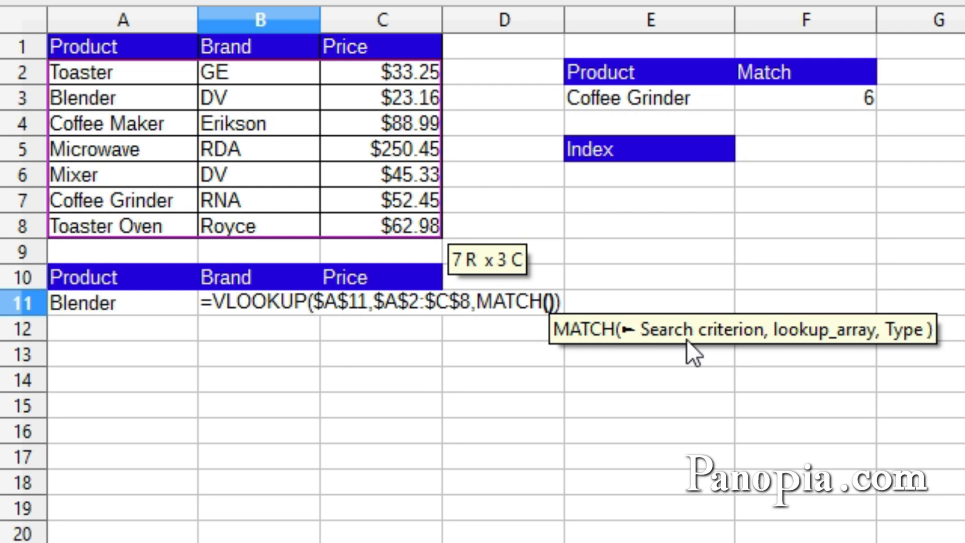
pyautogui.click(256, 275)
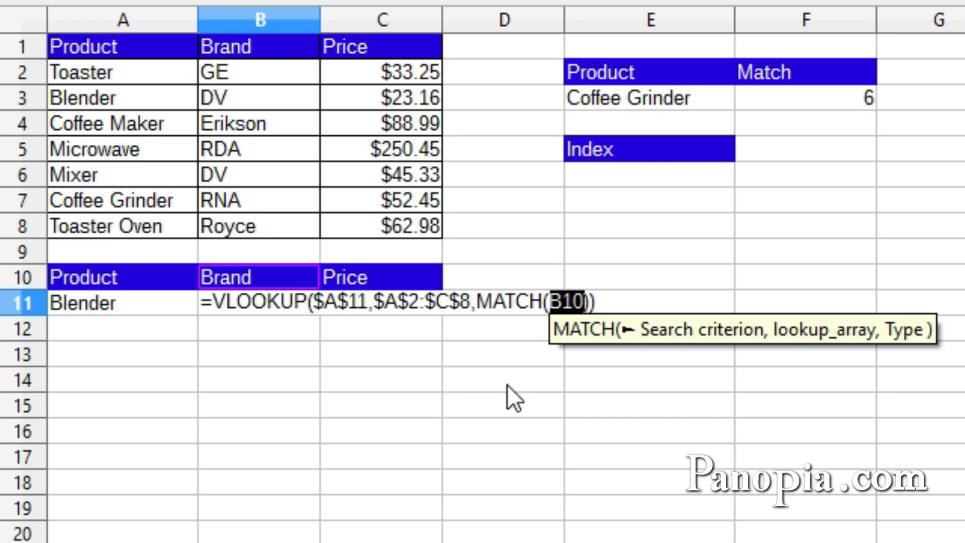
pyautogui.write(',')
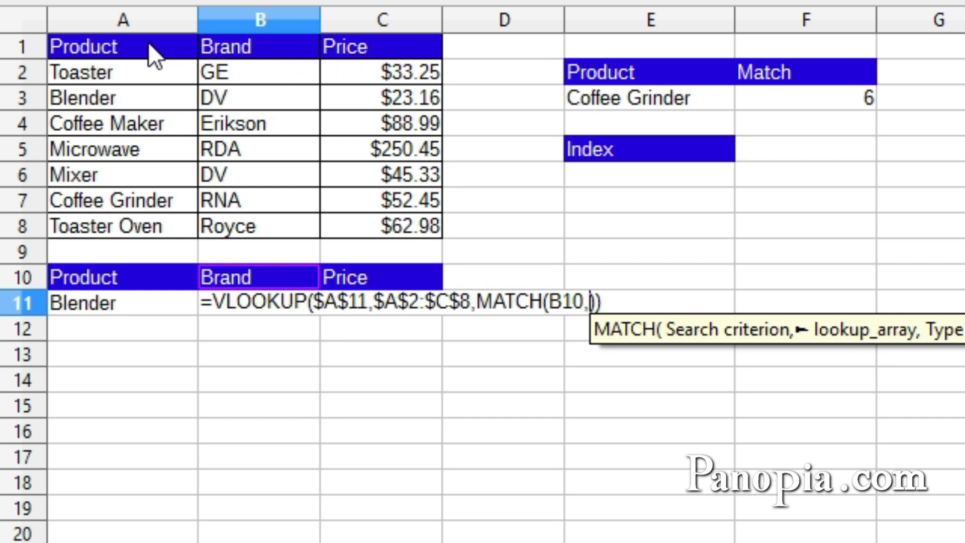
pyautogui.moveTo(135, 43); pyautogui.dragTo(380, 51)
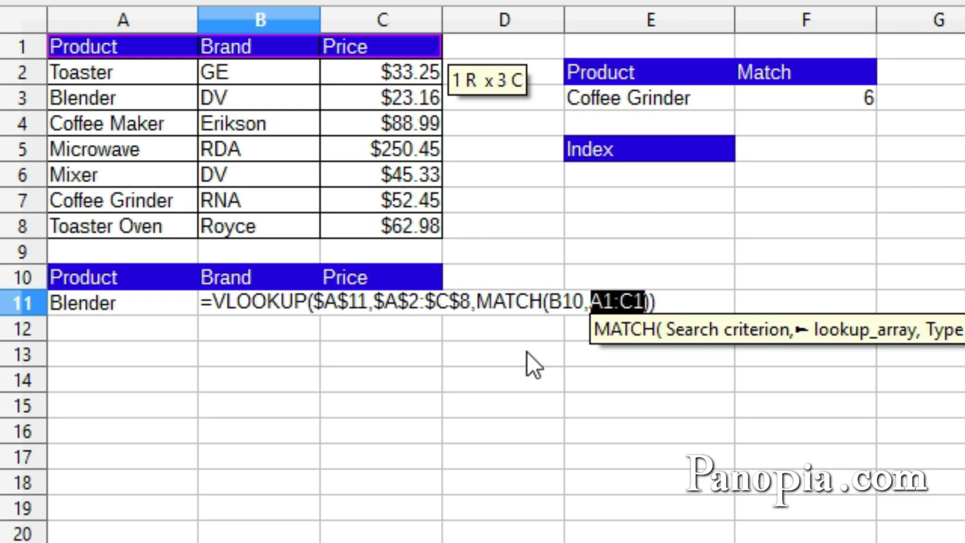
pyautogui.press('F4')
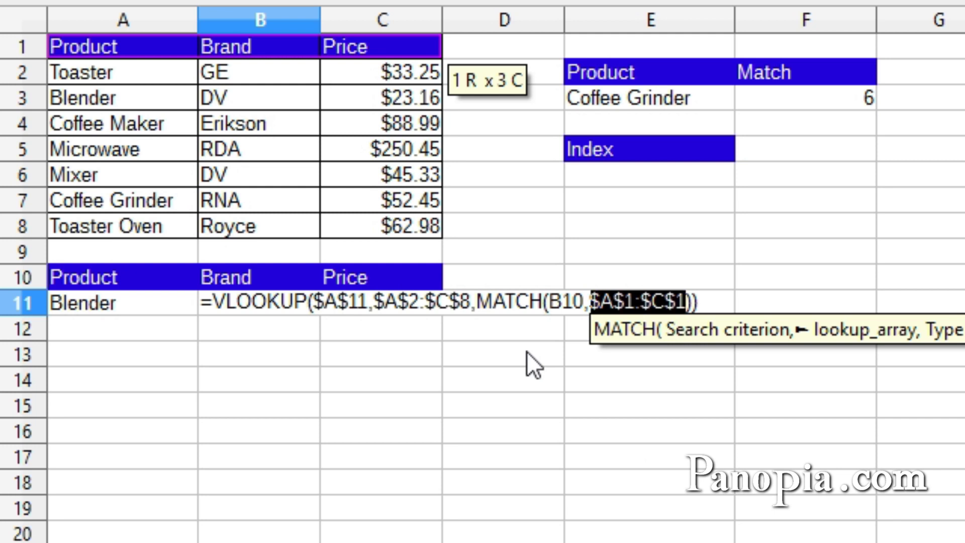
pyautogui.write(',')
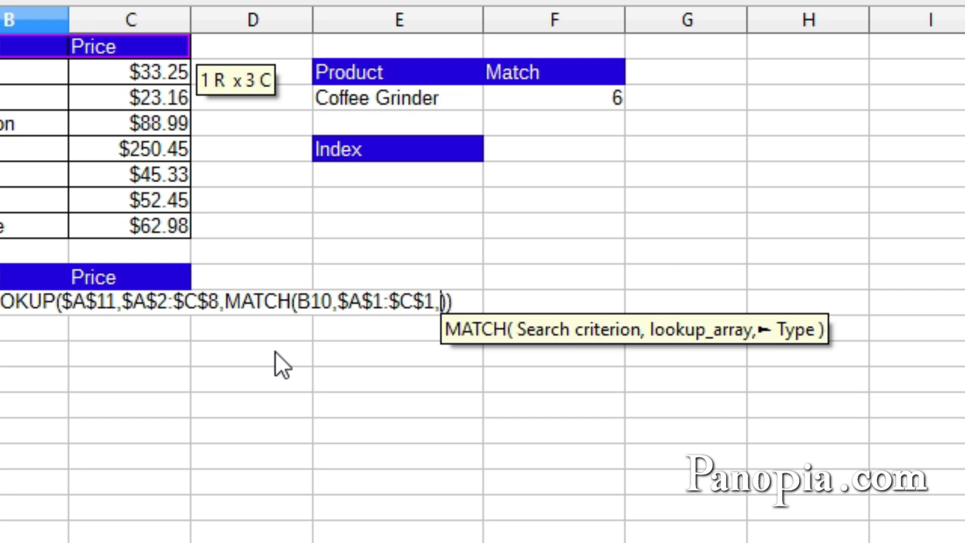
pyautogui.write('0')
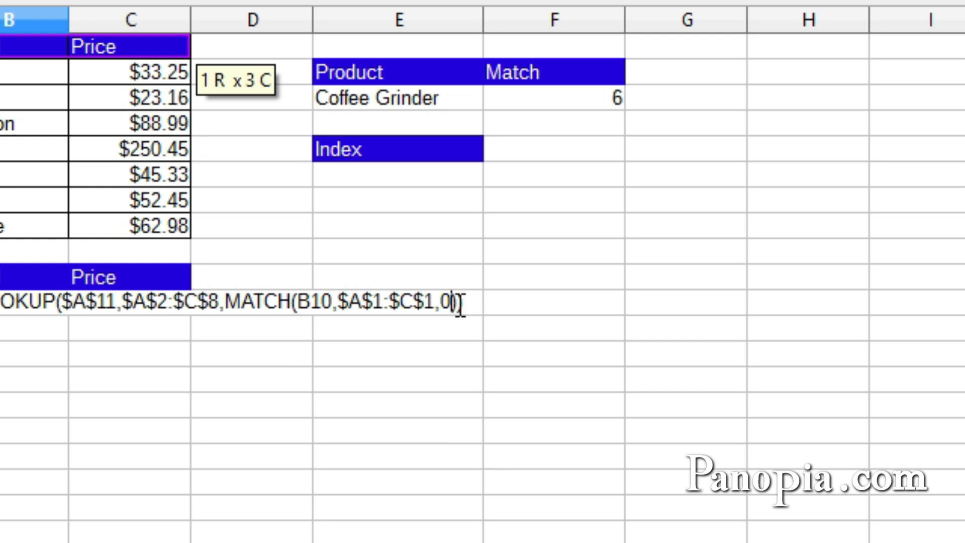
pyautogui.write(')')
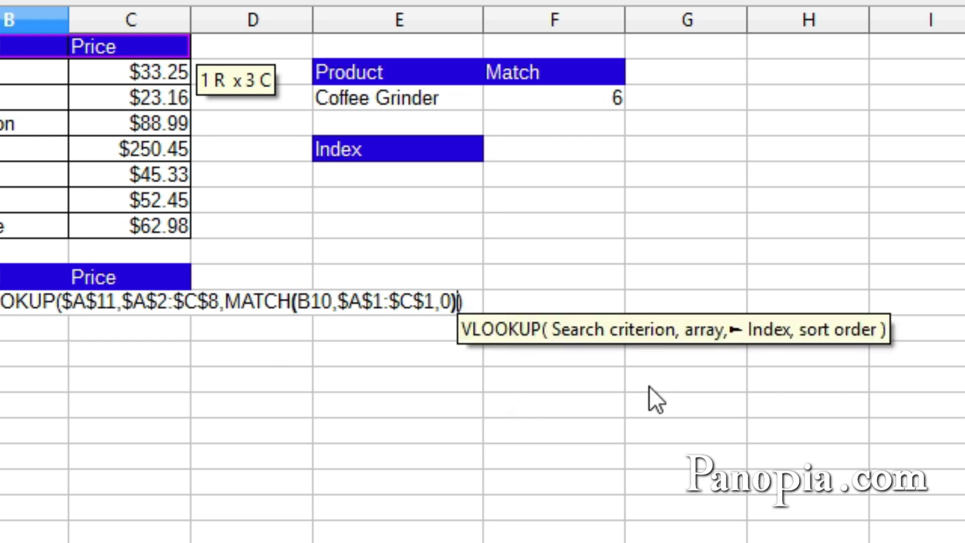
pyautogui.write(',')
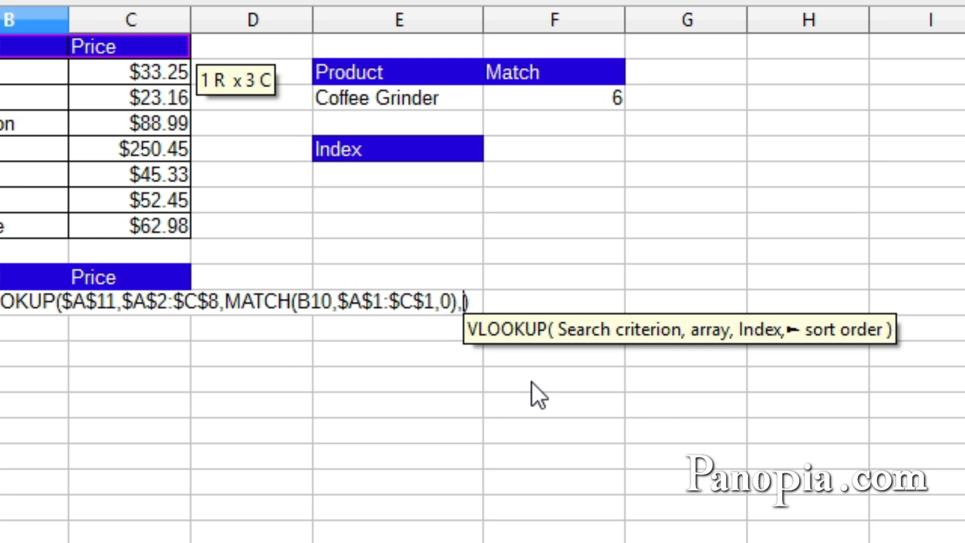
pyautogui.write('0')
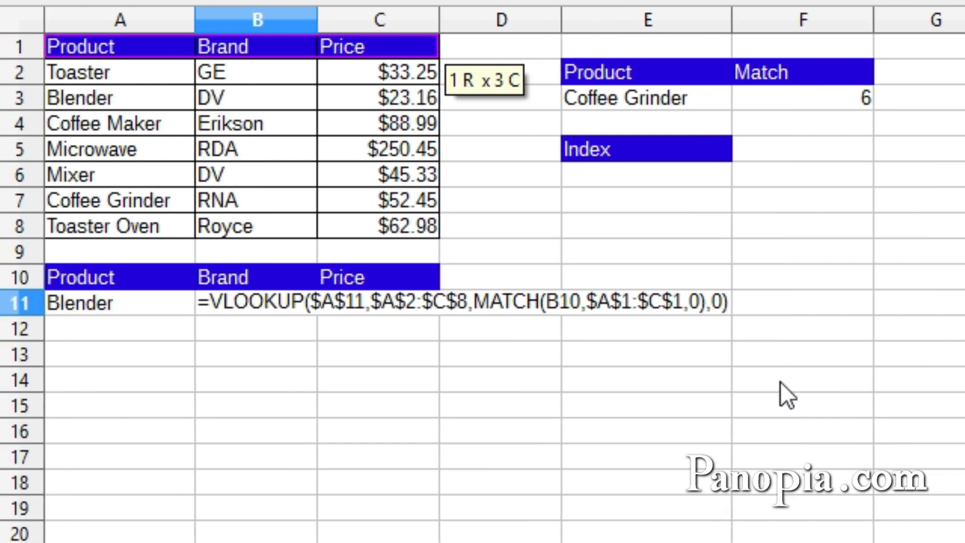
# Commit the B11 brand lookup formula and fill it across into C11
pyautogui.press('Return')
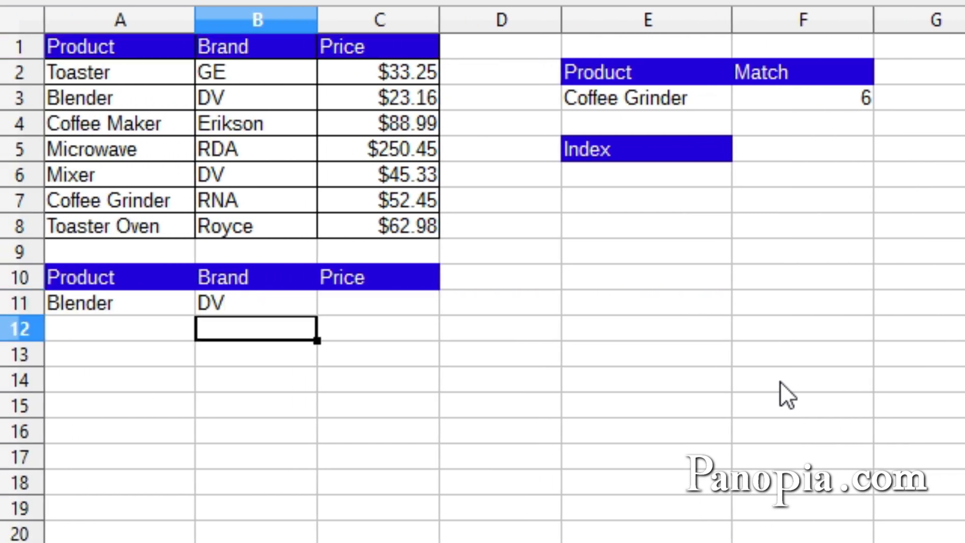
pyautogui.click(281, 304)
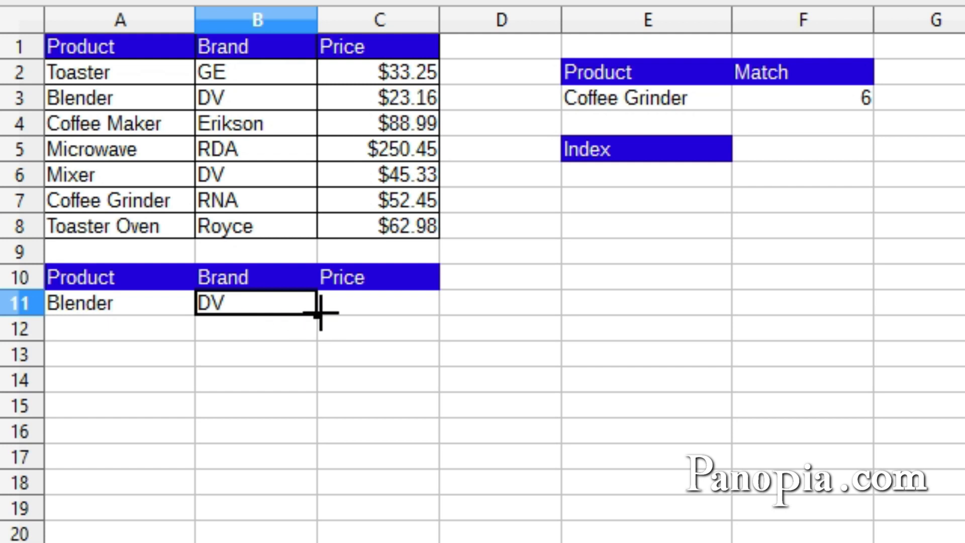
pyautogui.moveTo(319, 314); pyautogui.dragTo(420, 325)
# Switch A11's product to Coffee Maker, showing brand Erikson and price 88.99
pyautogui.click(171, 307)
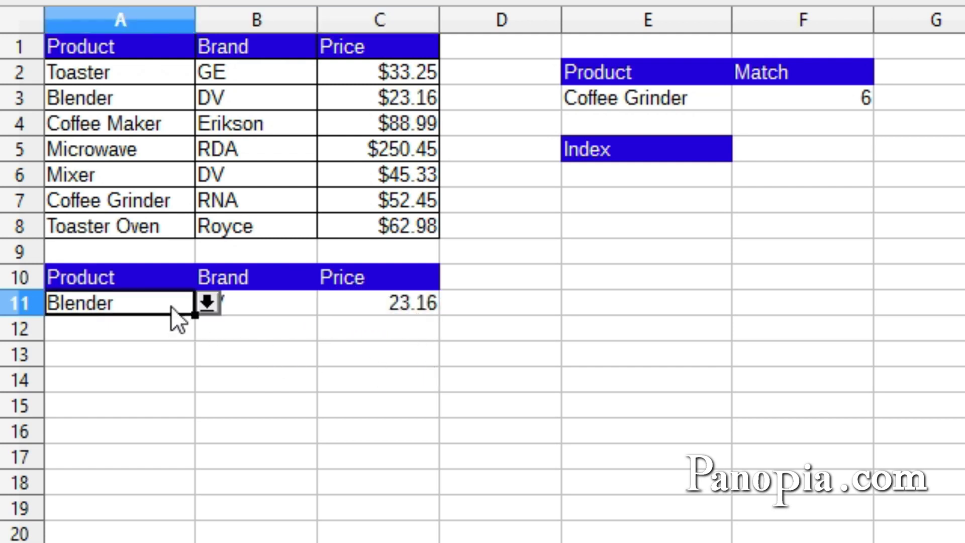
pyautogui.click(206, 302)
pyautogui.click(117, 376)
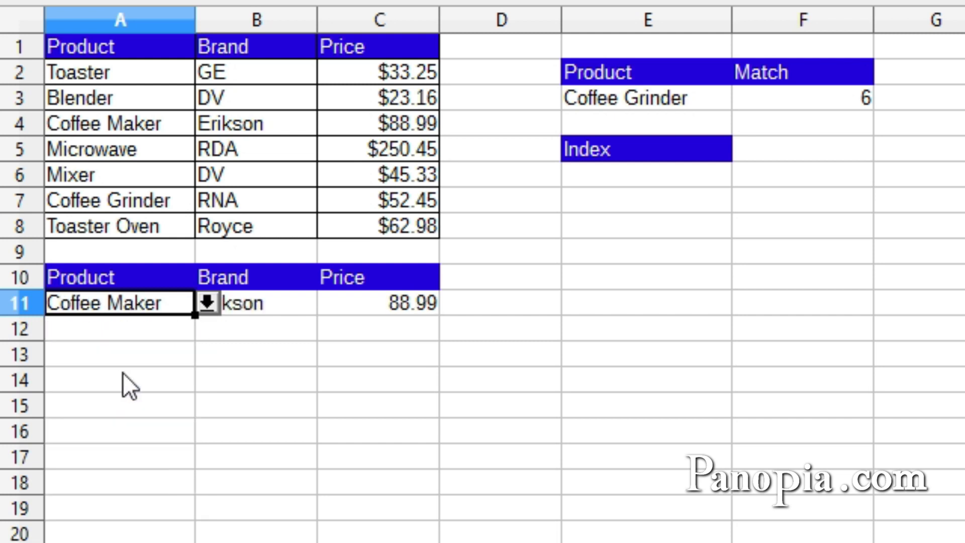
pyautogui.click(241, 318)
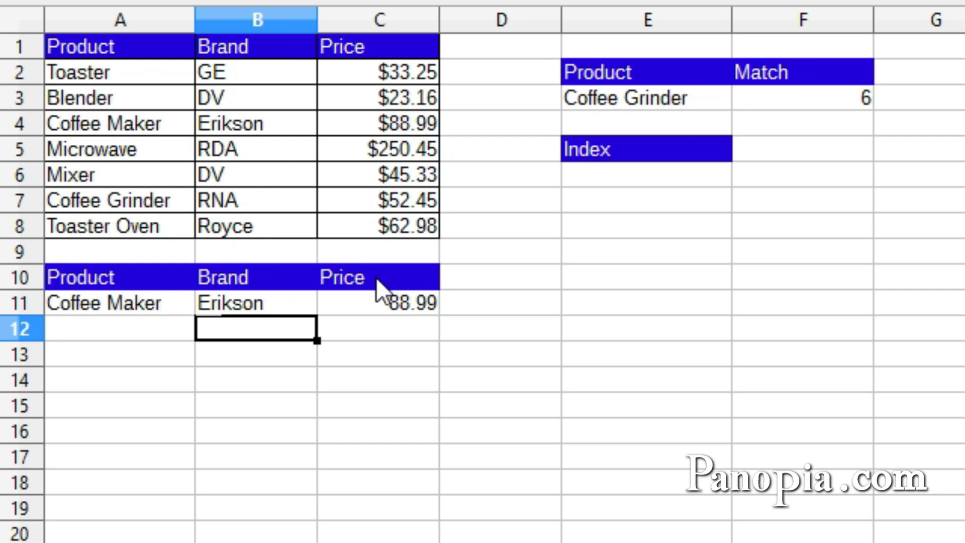
# Inspect C11's copied formula to confirm its MATCH uses the Price header C10
pyautogui.click(388, 307)
pyautogui.doubleClick(388, 306)
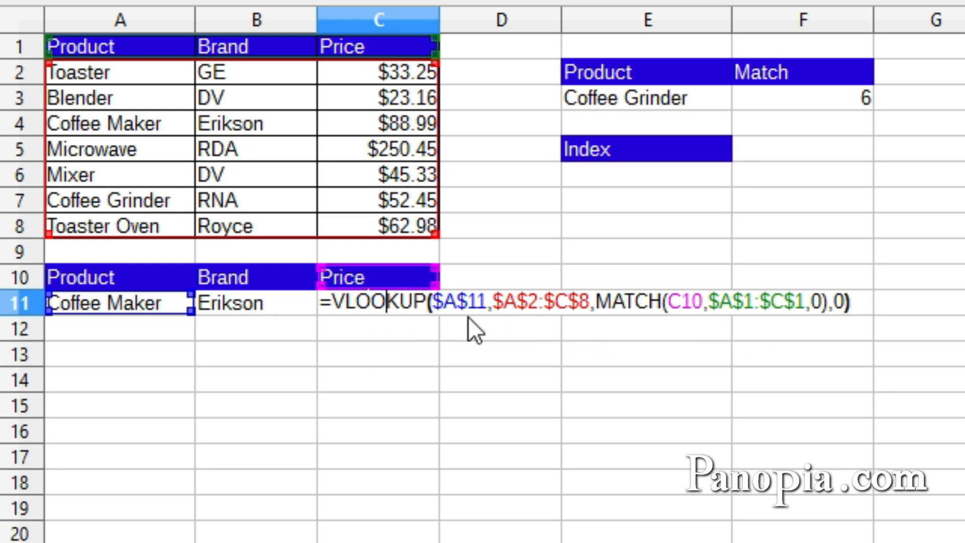
pyautogui.press('Return')
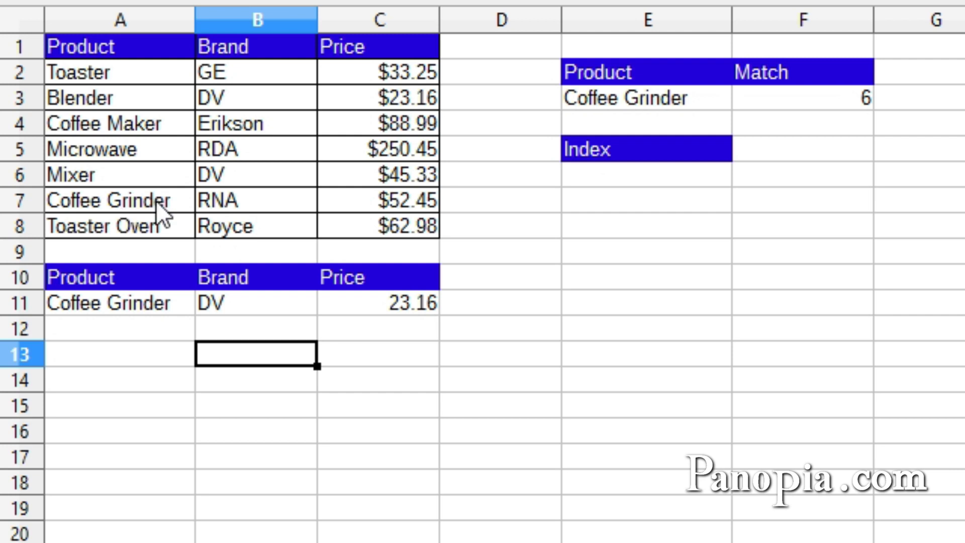
pyautogui.click(612, 179)
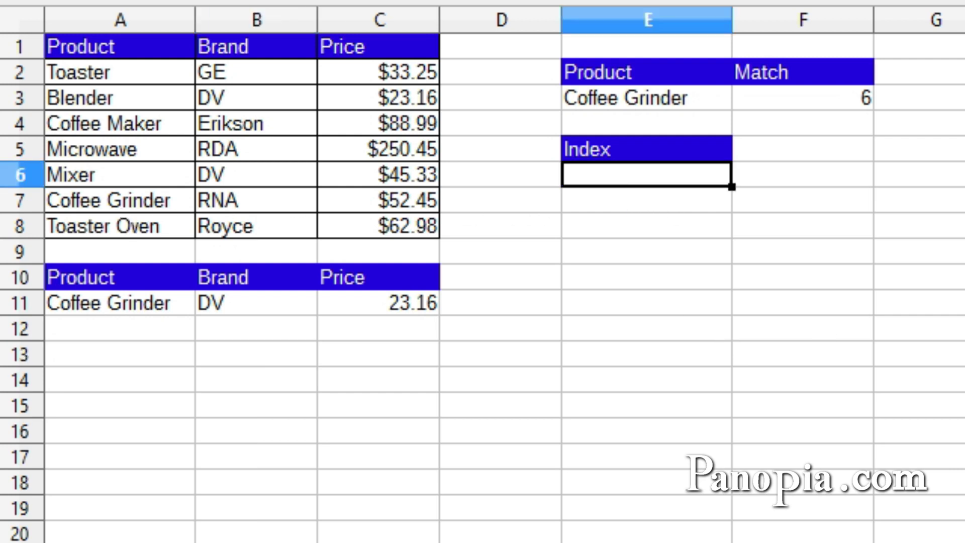
# Enter =INDEX(A2:A8,3) in E6 to return the third product name
pyautogui.write('=')
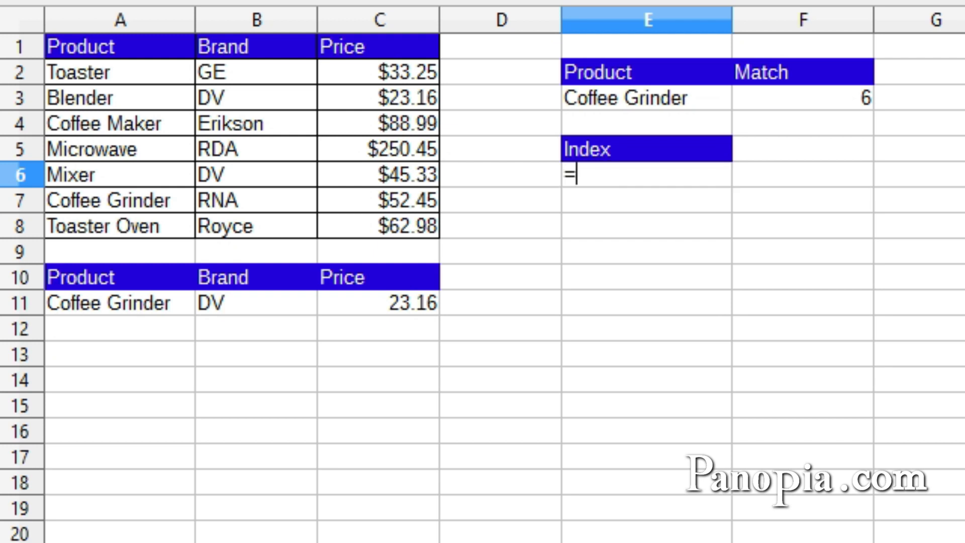
pyautogui.write('inde')
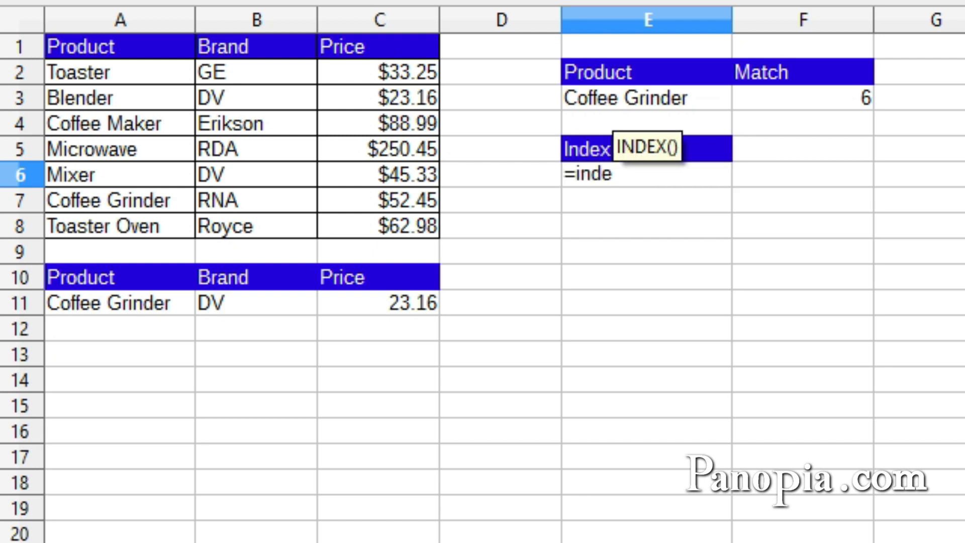
pyautogui.press('Return')
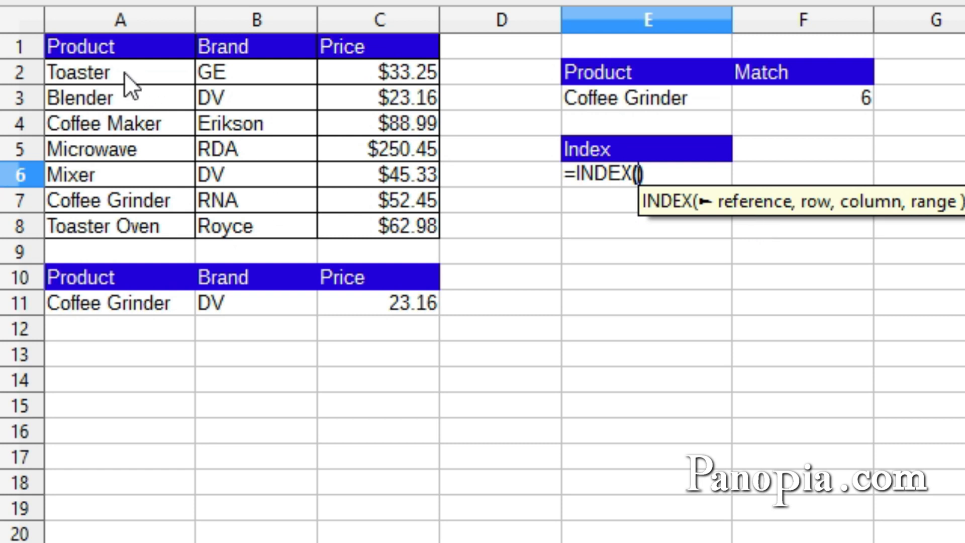
pyautogui.moveTo(124, 73); pyautogui.dragTo(107, 223)
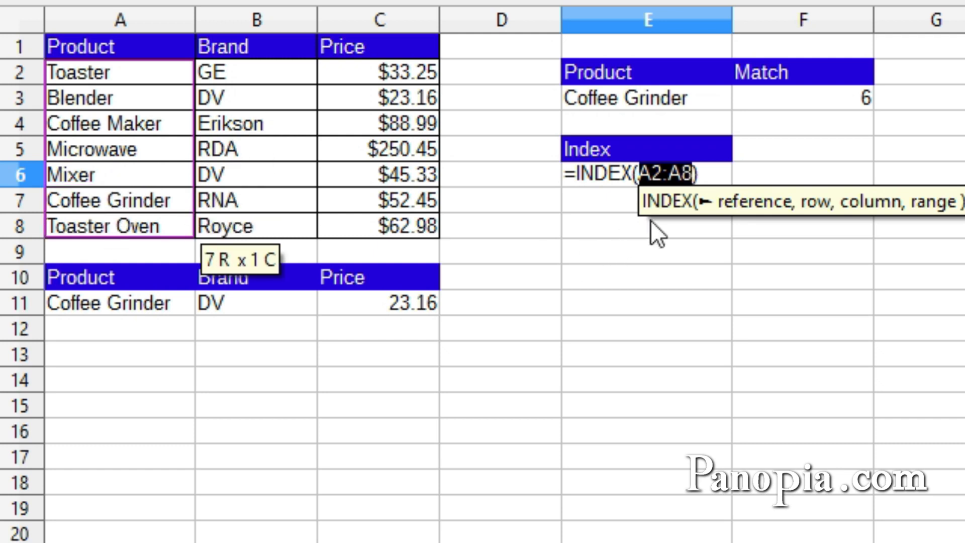
pyautogui.write(',')
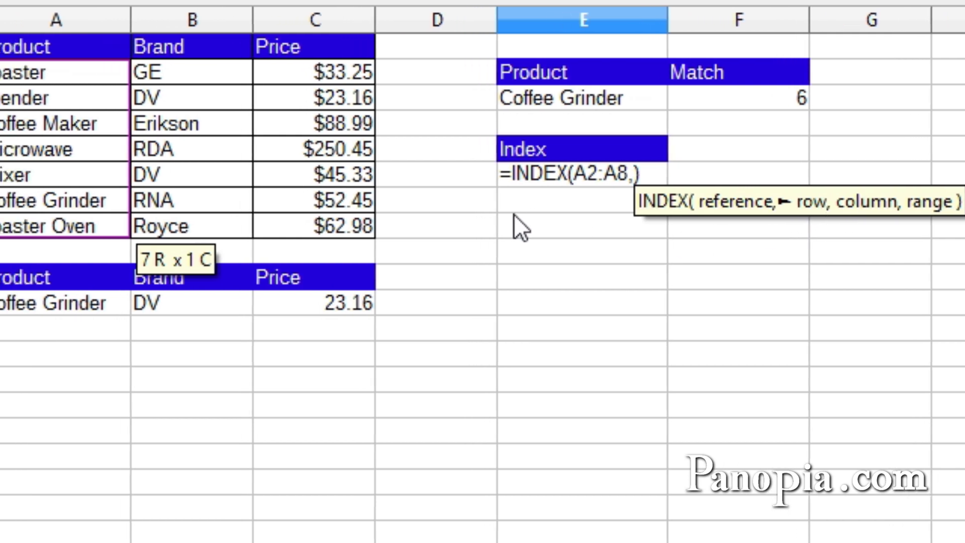
pyautogui.write('3')
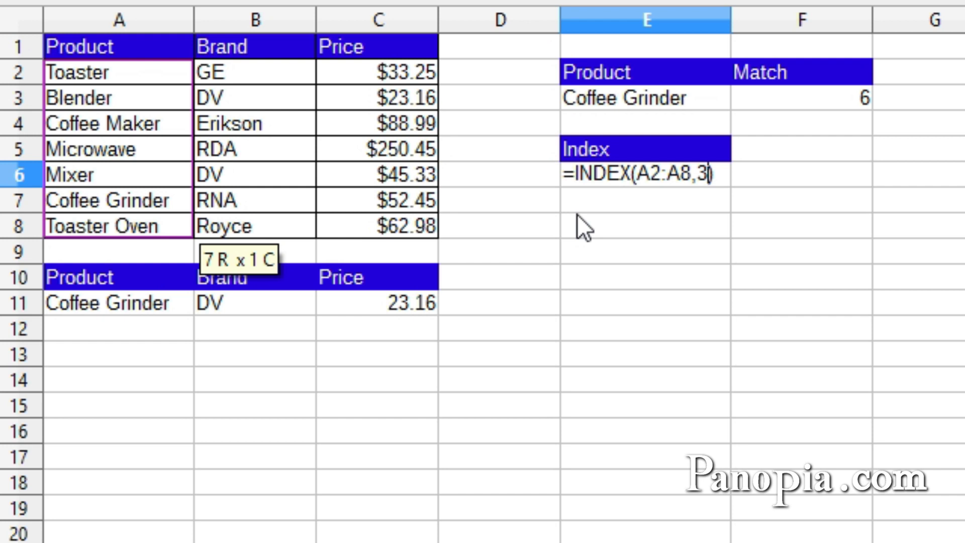
pyautogui.press('Return')
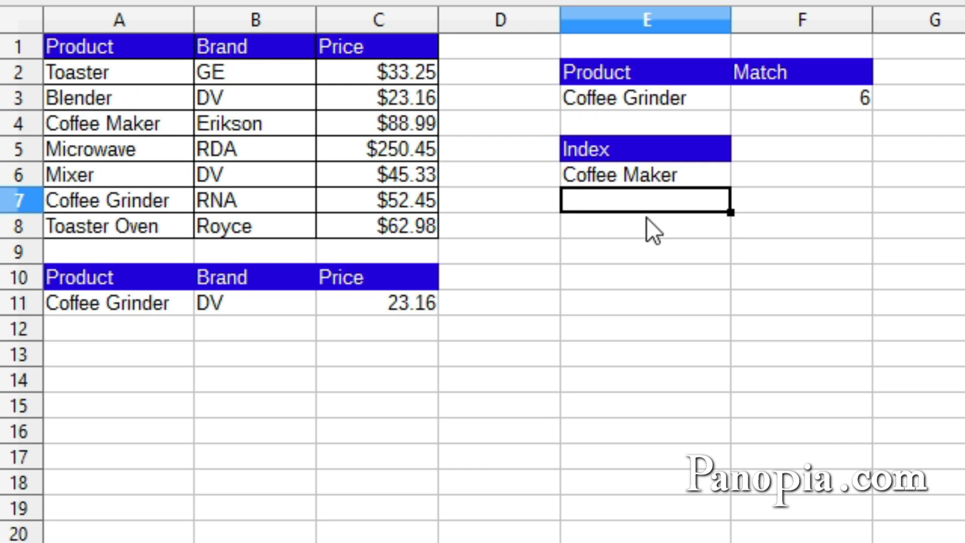
# Change E6's INDEX row number from 3 to 5 so it shows Mixer
pyautogui.click(649, 181)
pyautogui.doubleClick(649, 182)
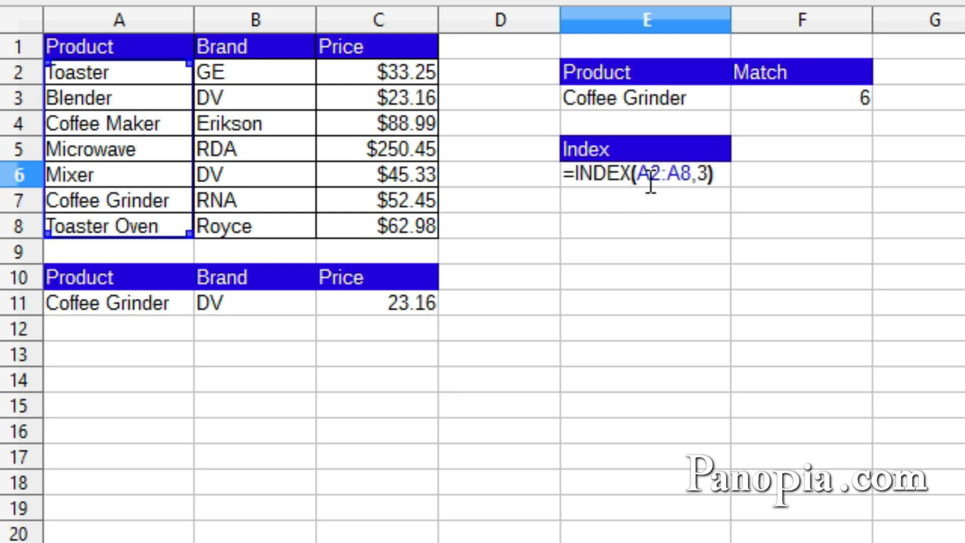
pyautogui.doubleClick(702, 174)
pyautogui.write('5')
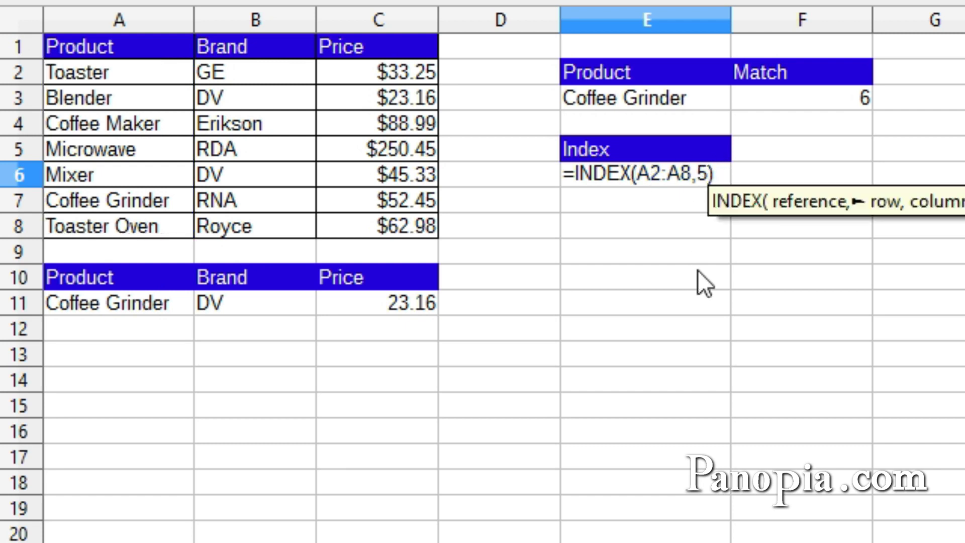
pyautogui.press('Return')
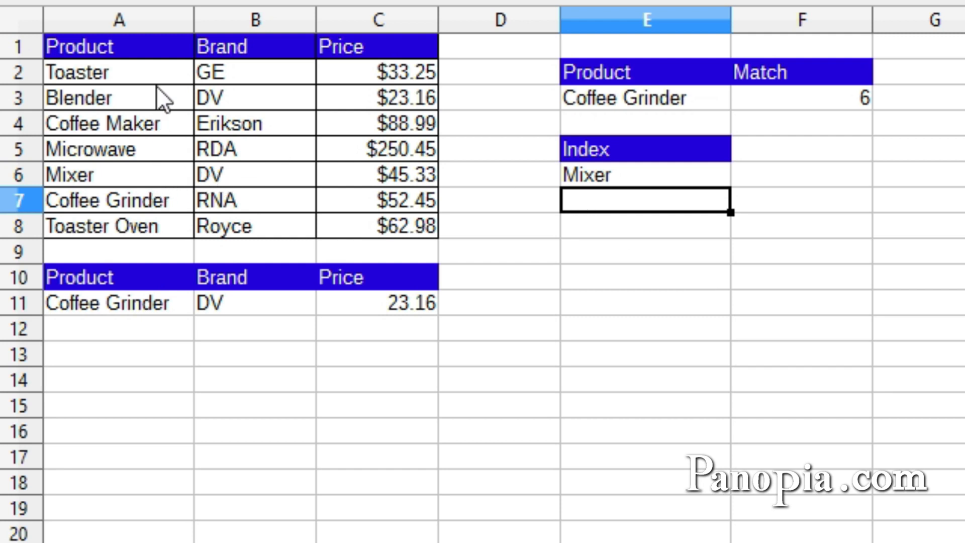
pyautogui.click(646, 179)
# Replace E6's content with =INDEX(A1:C1,,2), returning the header Brand
pyautogui.press('Delete')
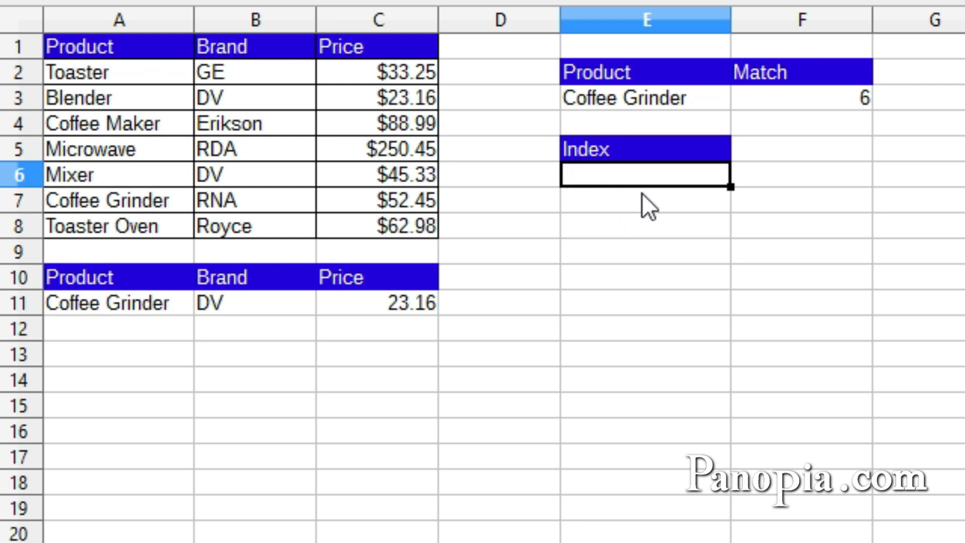
pyautogui.write('=ind')
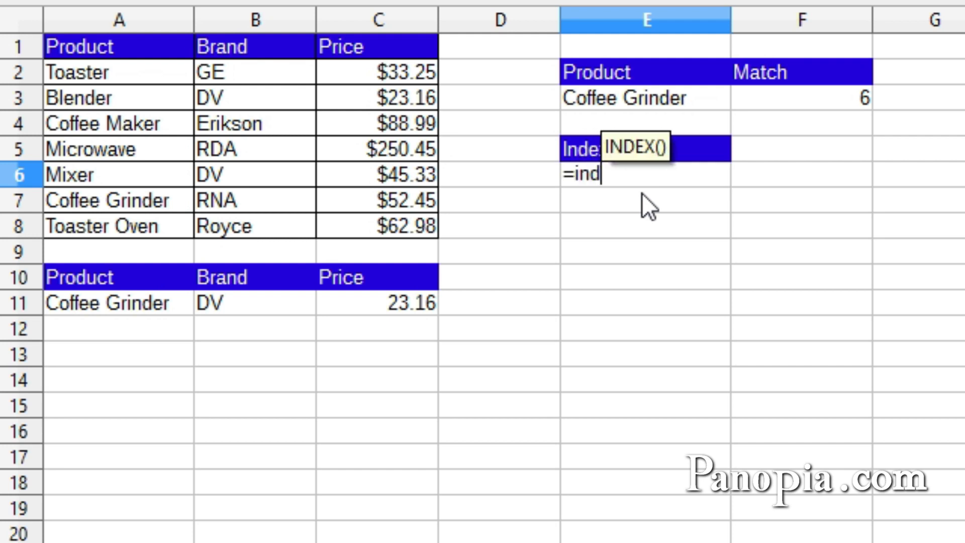
pyautogui.press('Return')
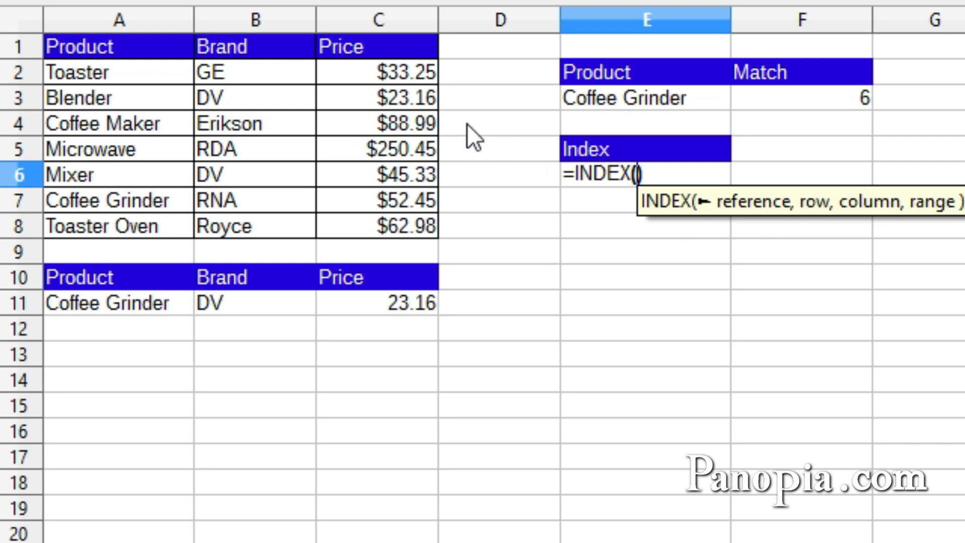
pyautogui.click(102, 38)
pyautogui.moveTo(102, 38); pyautogui.dragTo(370, 42)
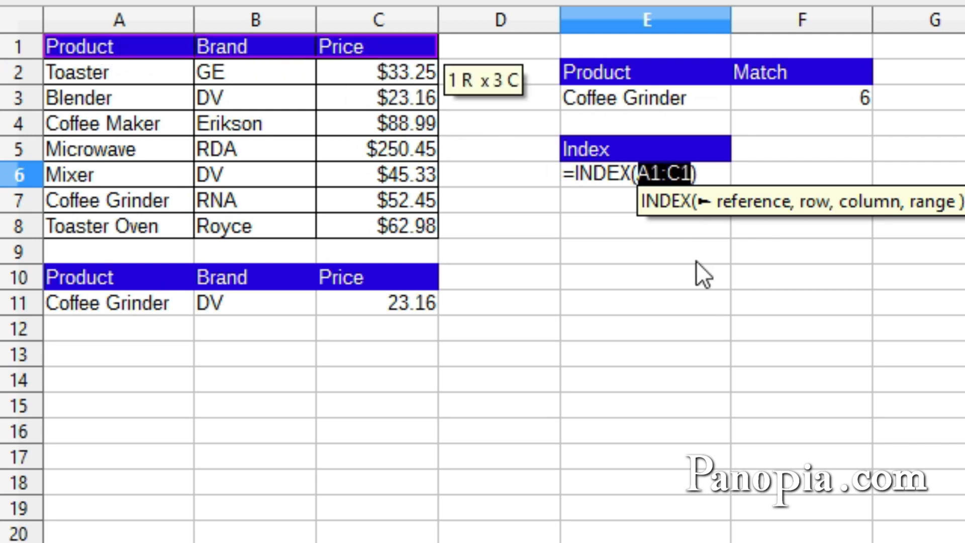
pyautogui.write(',')
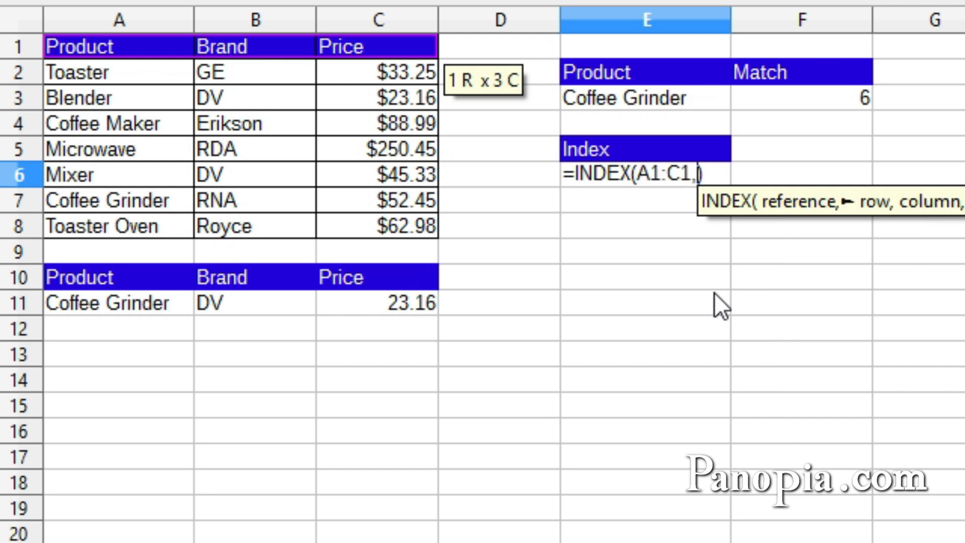
pyautogui.write(',')
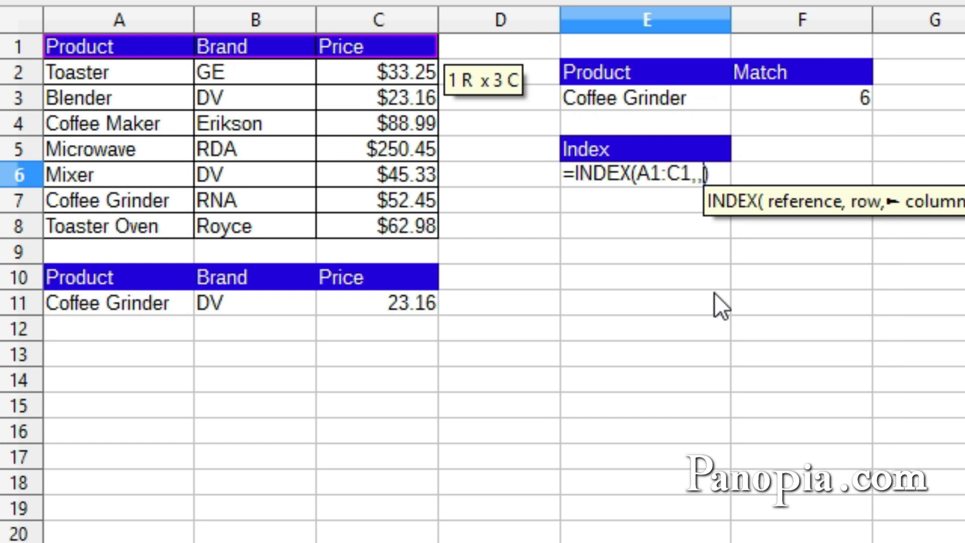
pyautogui.write('2')
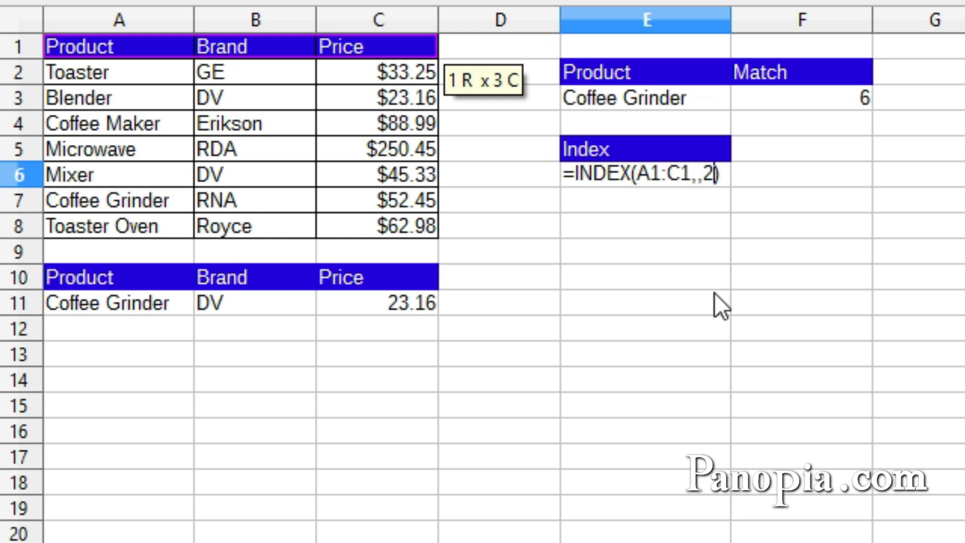
pyautogui.press('Return')
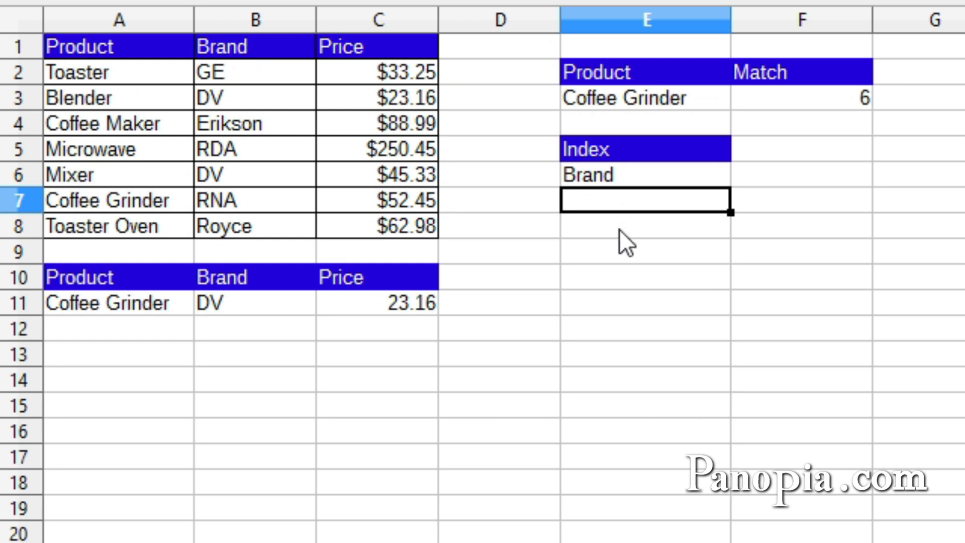
pyautogui.click(612, 179)
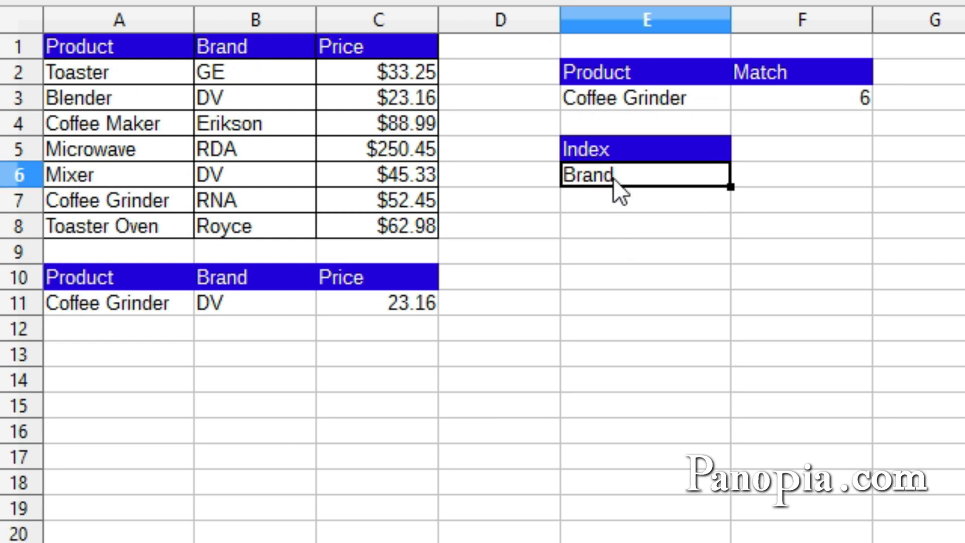
# Replace E6 with =INDEX(A1:C8,2,2) so it returns GE from the product table
pyautogui.press('Delete')
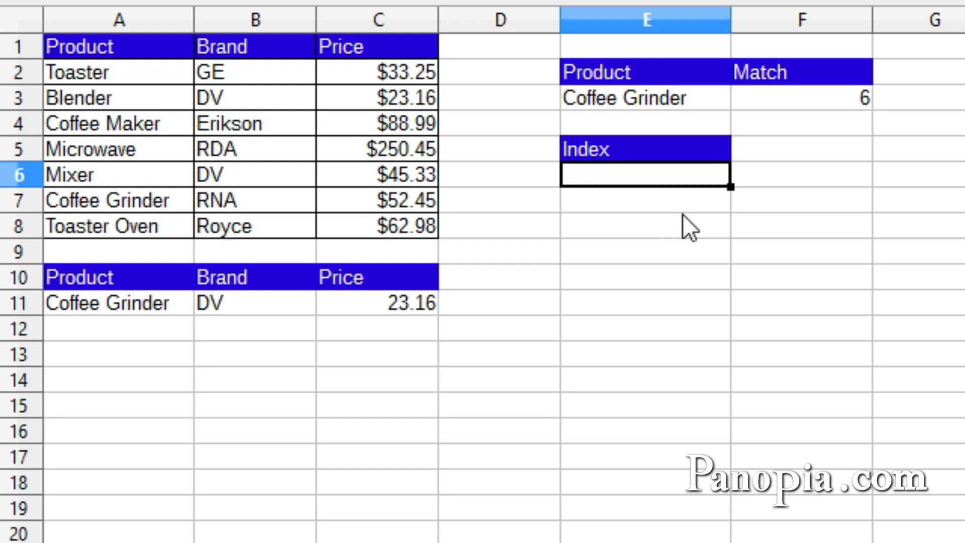
pyautogui.write('=')
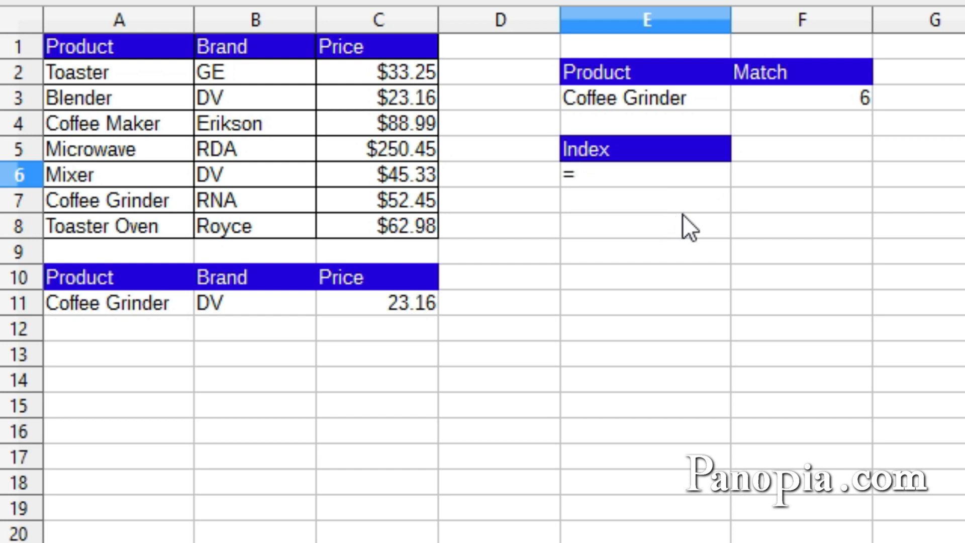
pyautogui.write('ind')
pyautogui.press('Return')
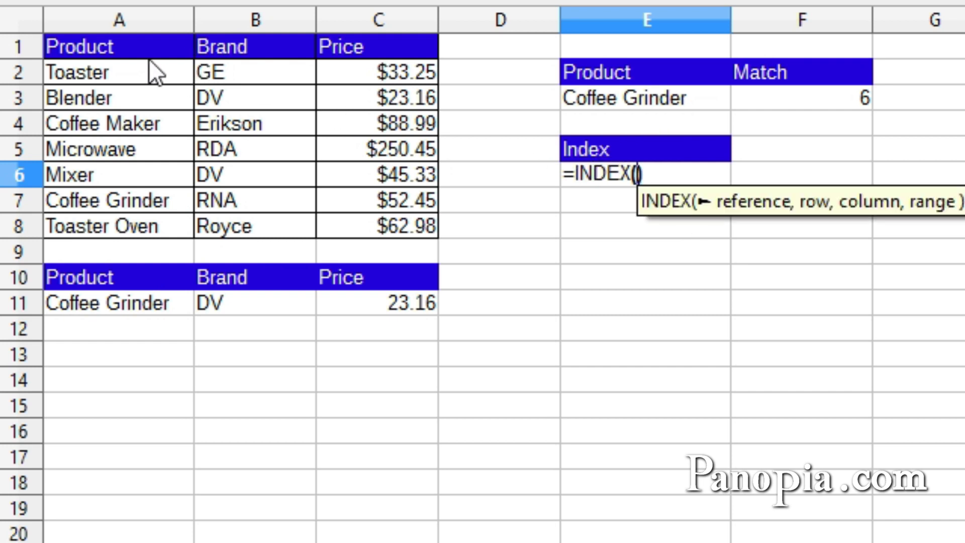
pyautogui.click(138, 46)
pyautogui.moveTo(139, 50); pyautogui.dragTo(390, 231)
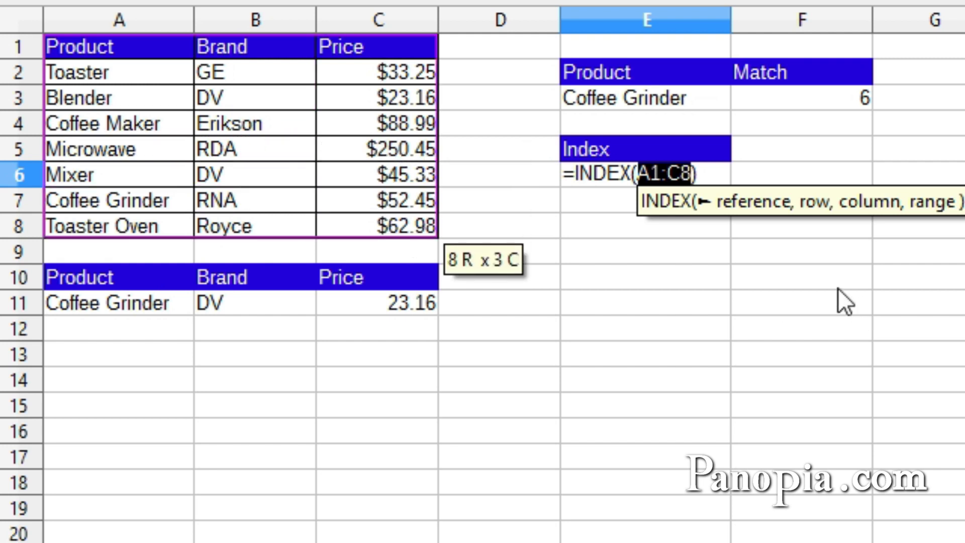
pyautogui.write(',2')
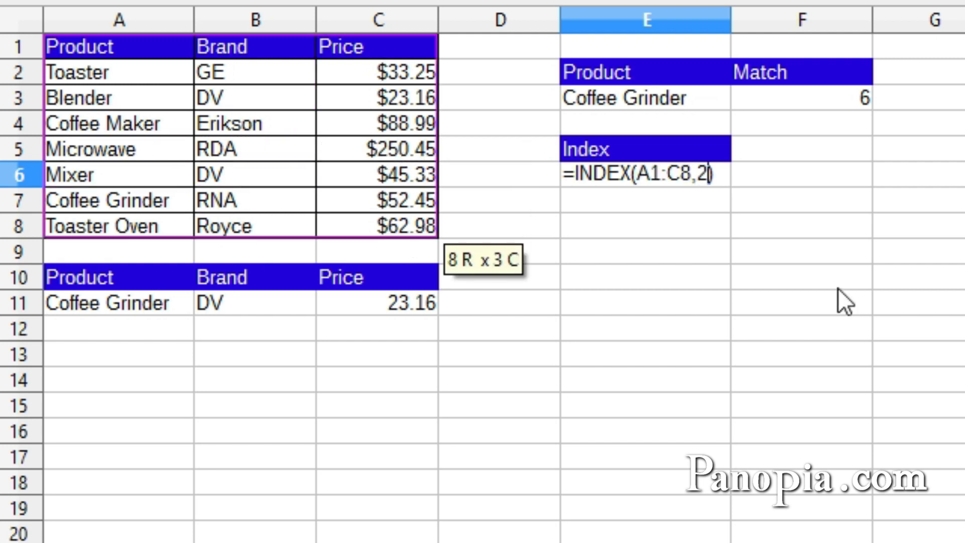
pyautogui.write(',')
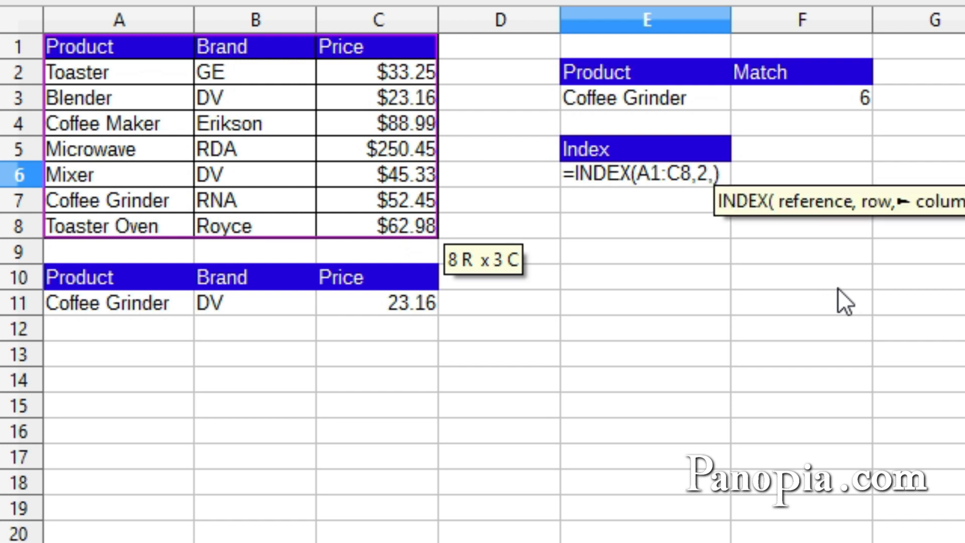
pyautogui.write('2')
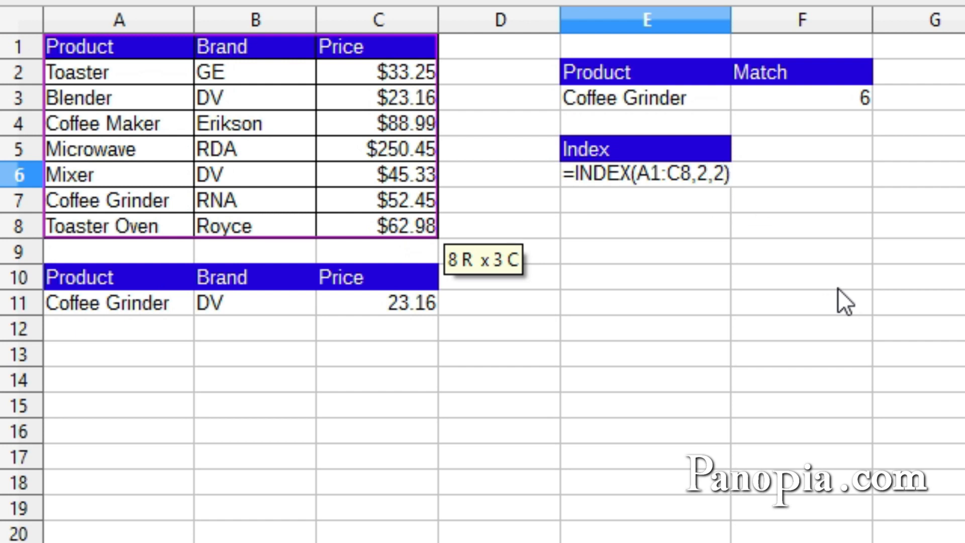
pyautogui.press('Return')
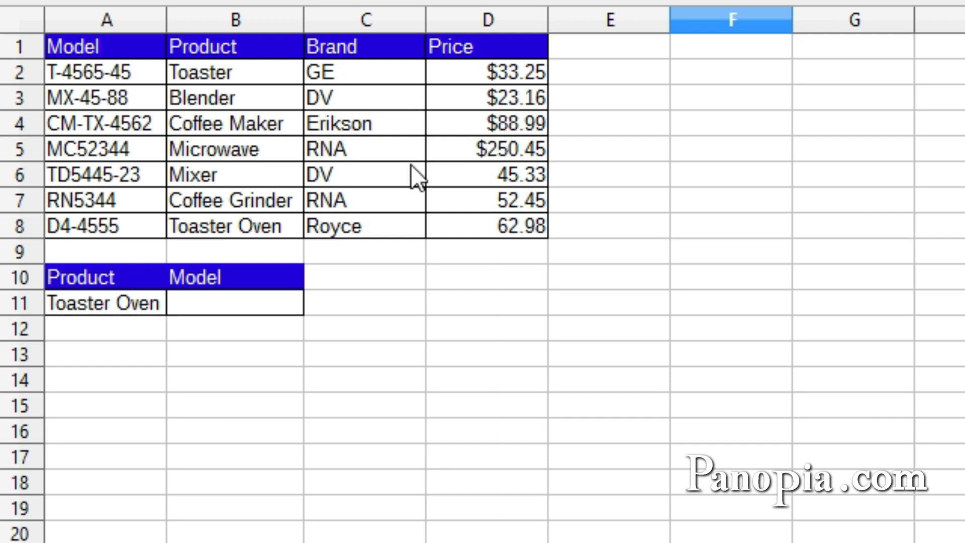
# On the Model sheet, confirm Toaster Oven is the product chosen in A11's dropdown
pyautogui.click(165, 302)
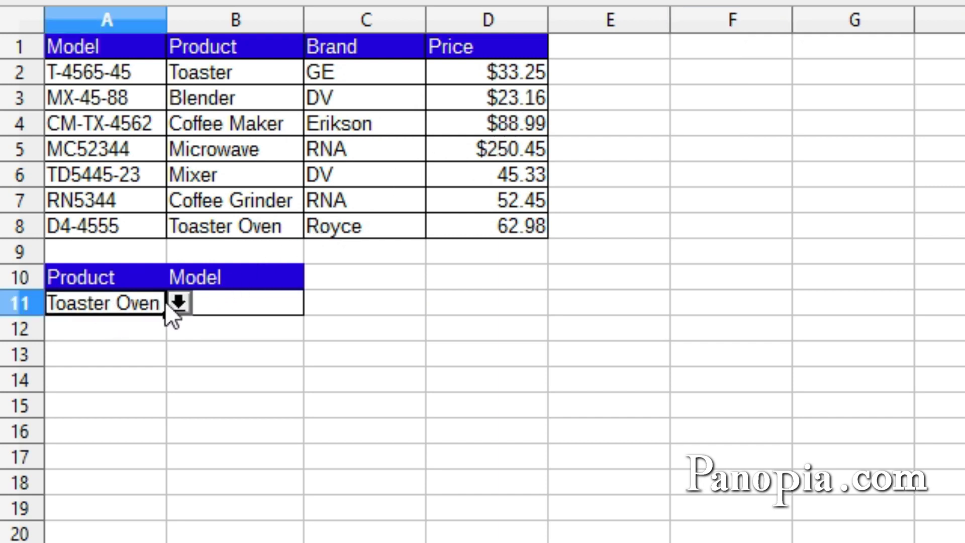
pyautogui.click(175, 302)
pyautogui.click(174, 301)
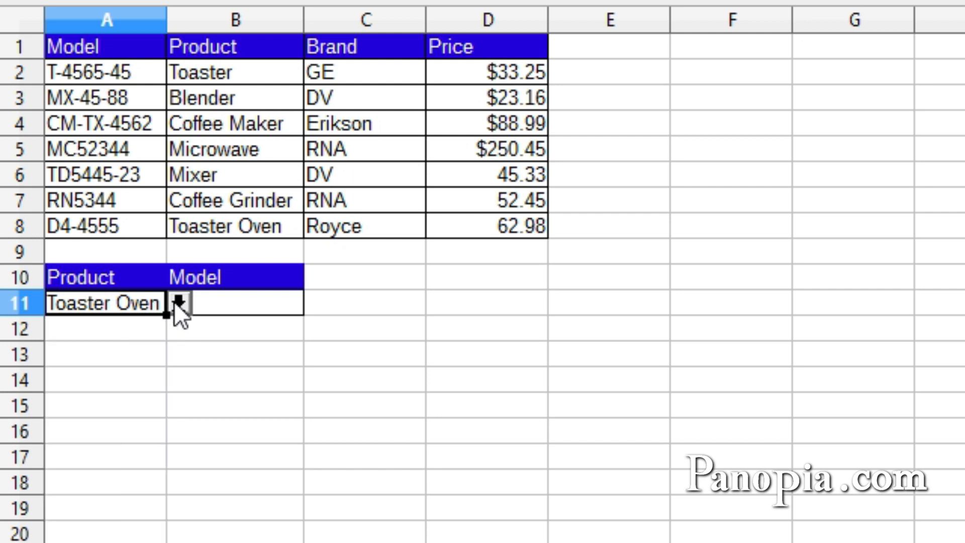
pyautogui.click(188, 361)
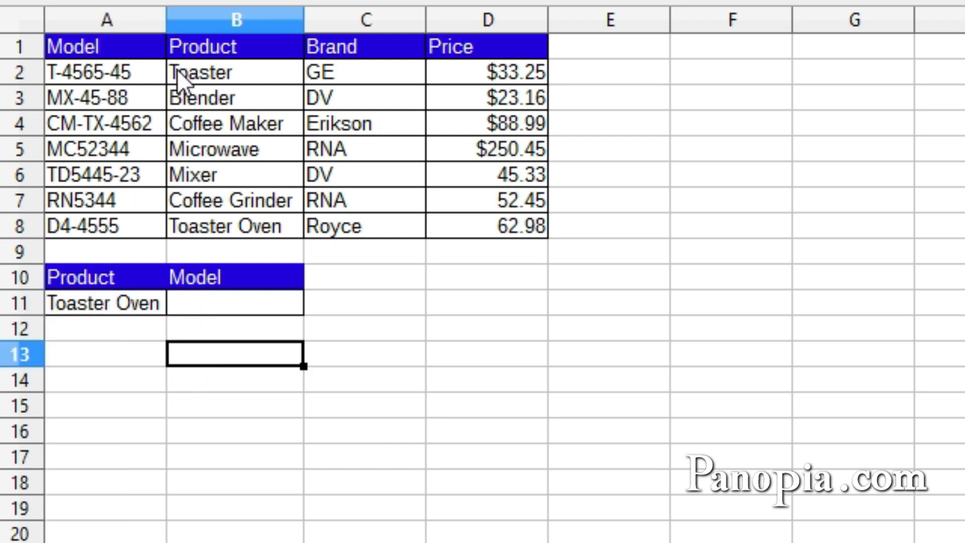
pyautogui.click(216, 304)
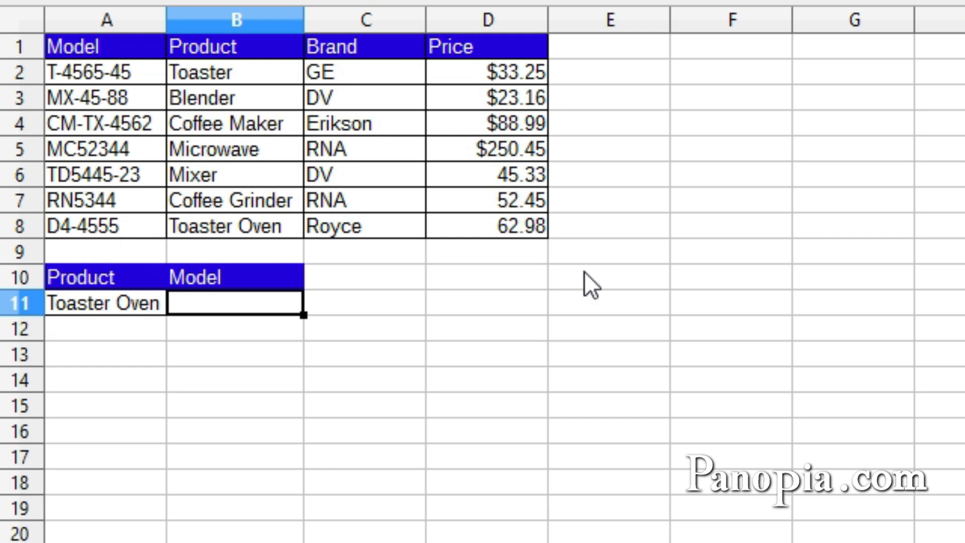
# Build =INDEX(A2:A8,MATCH(A11,B2:B8,0)) in B11 to fetch Toaster Oven's model number
pyautogui.write('=')
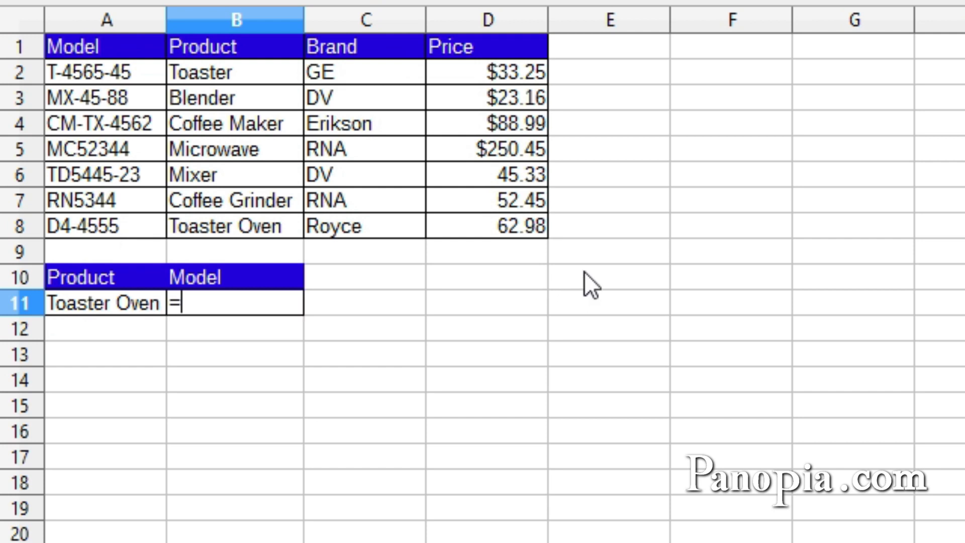
pyautogui.write('ind')
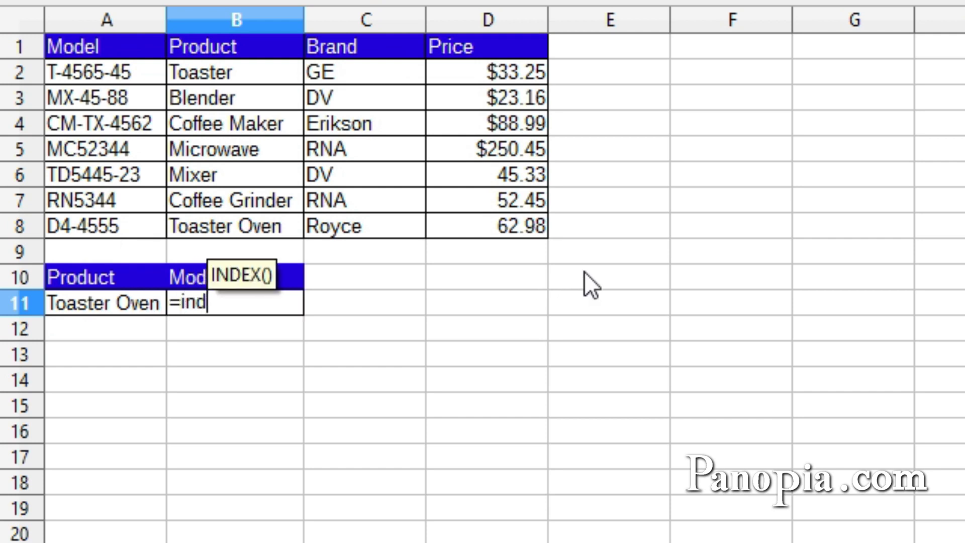
pyautogui.press('Return')
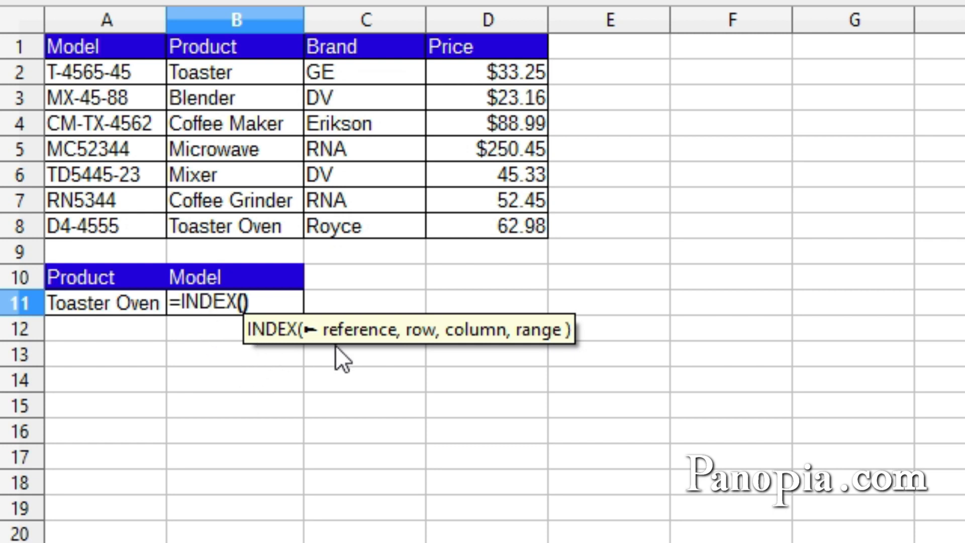
pyautogui.moveTo(95, 70); pyautogui.dragTo(95, 233)
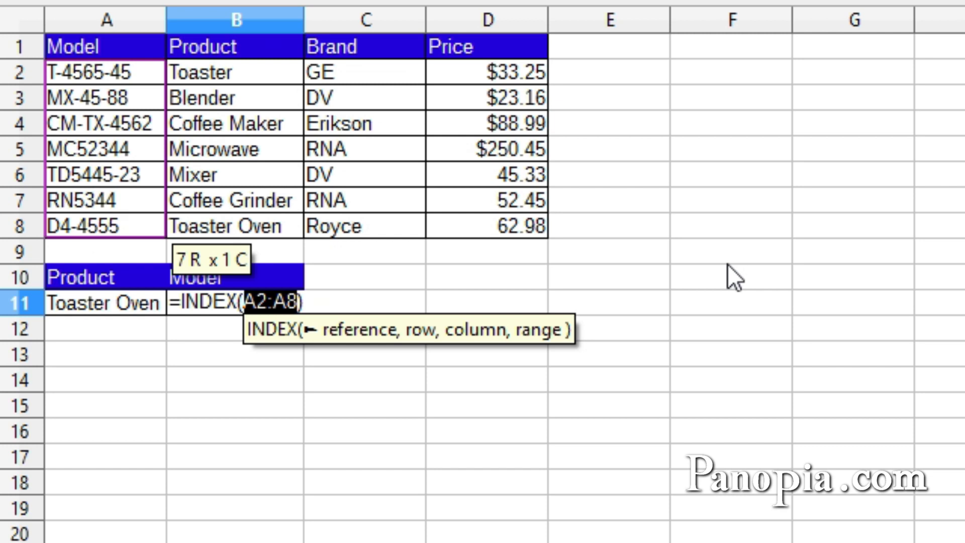
pyautogui.write(',')
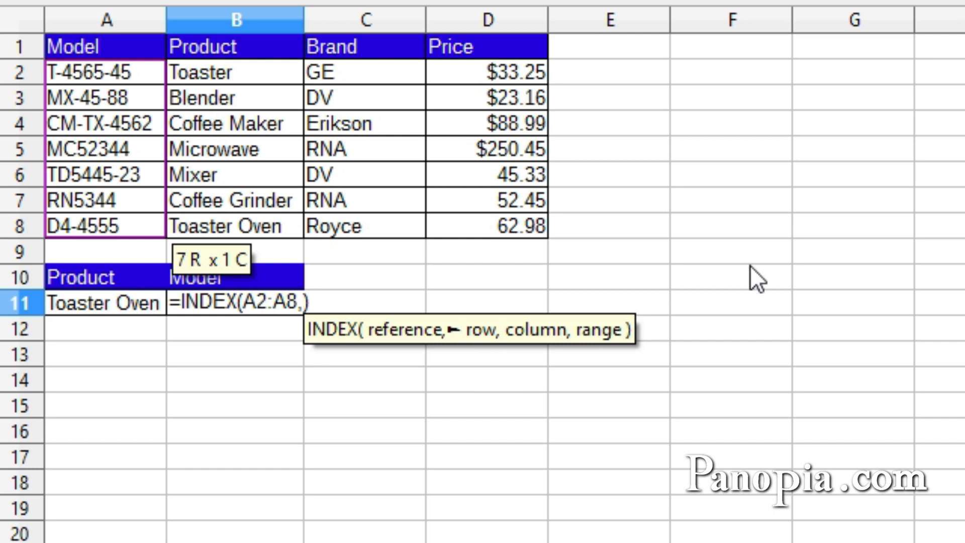
pyautogui.write('ma')
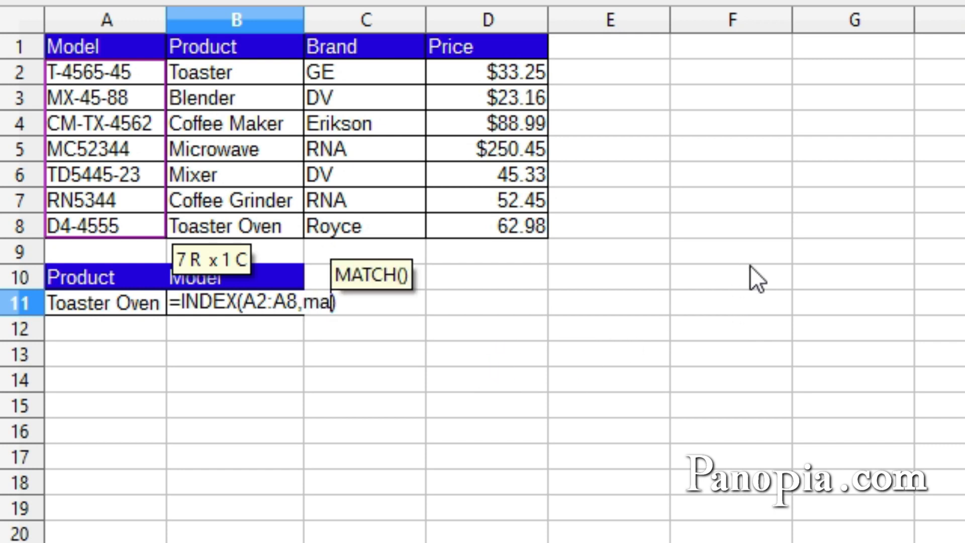
pyautogui.press('Return')
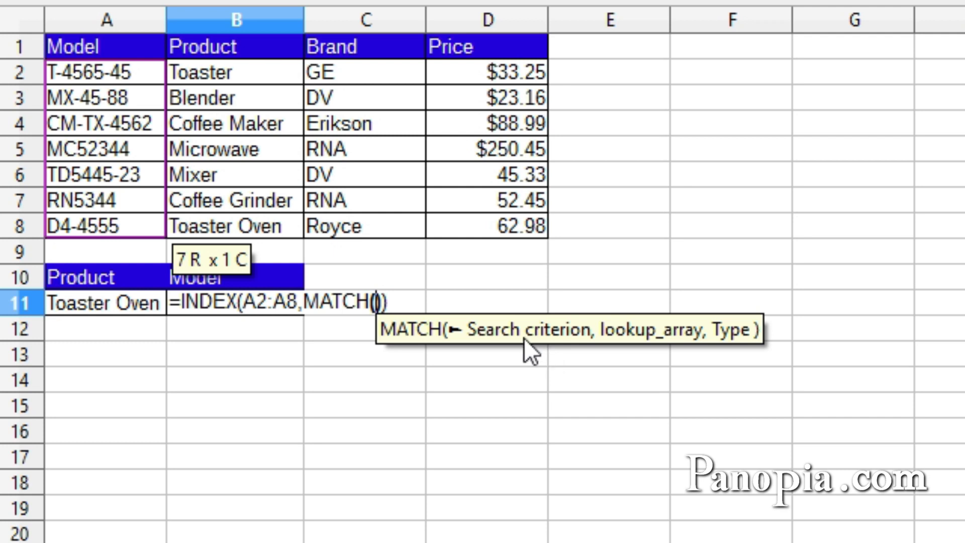
pyautogui.click(103, 305)
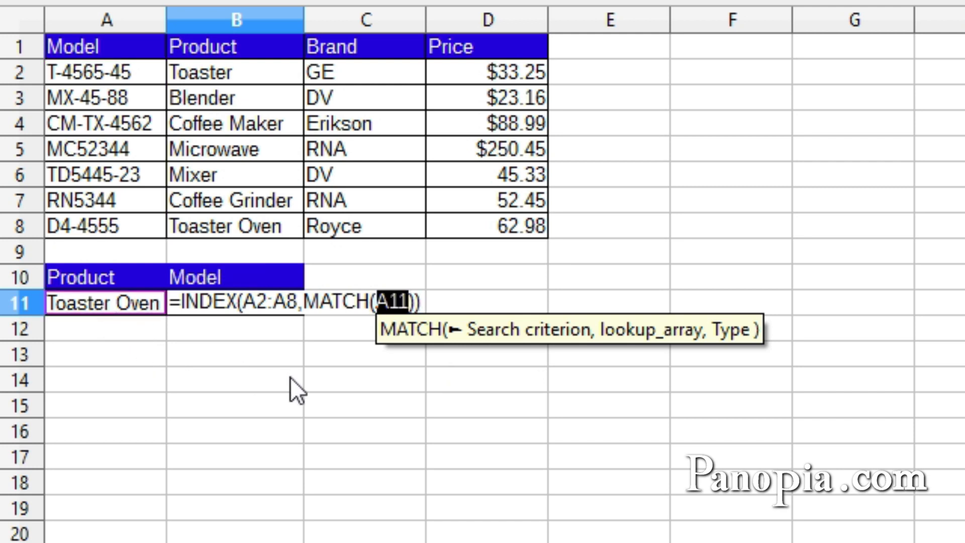
pyautogui.write(',')
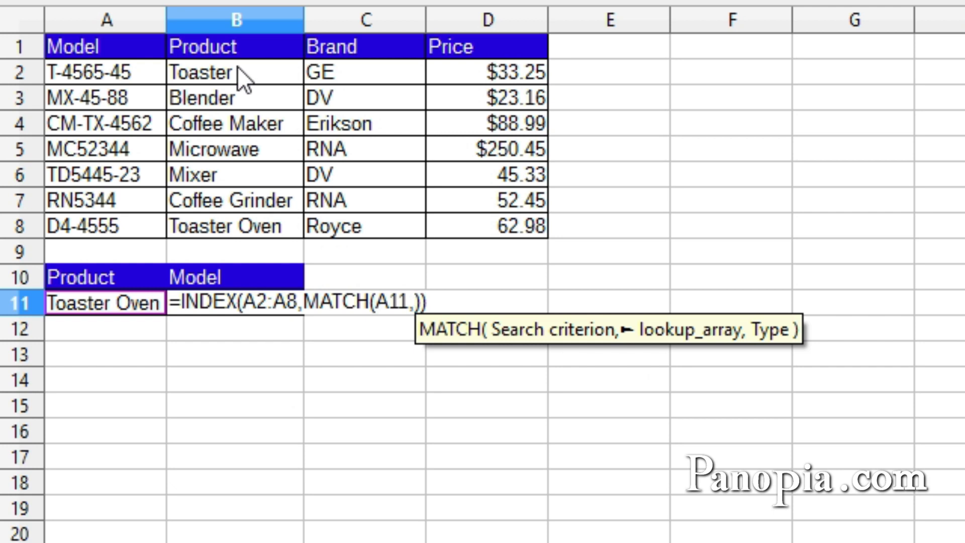
pyautogui.moveTo(238, 66); pyautogui.dragTo(236, 222)
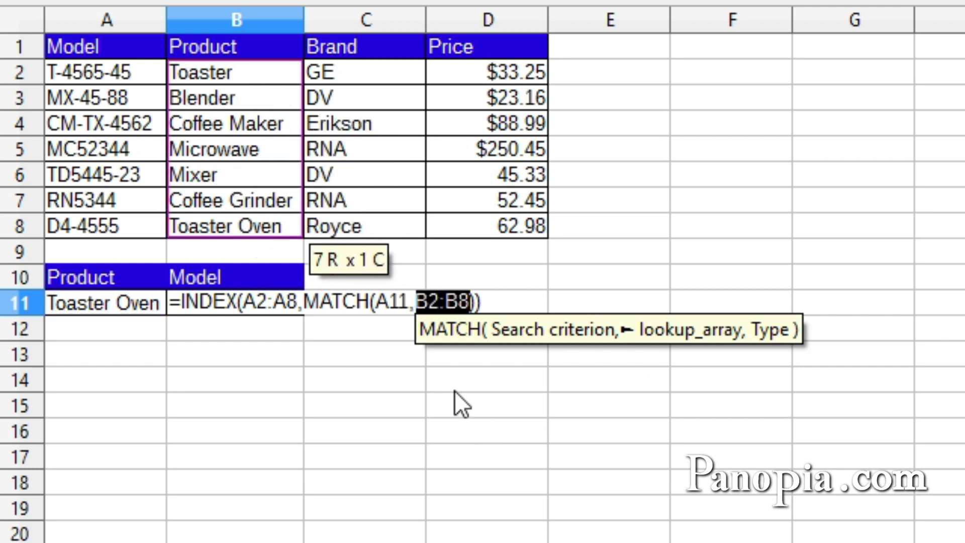
pyautogui.write(',')
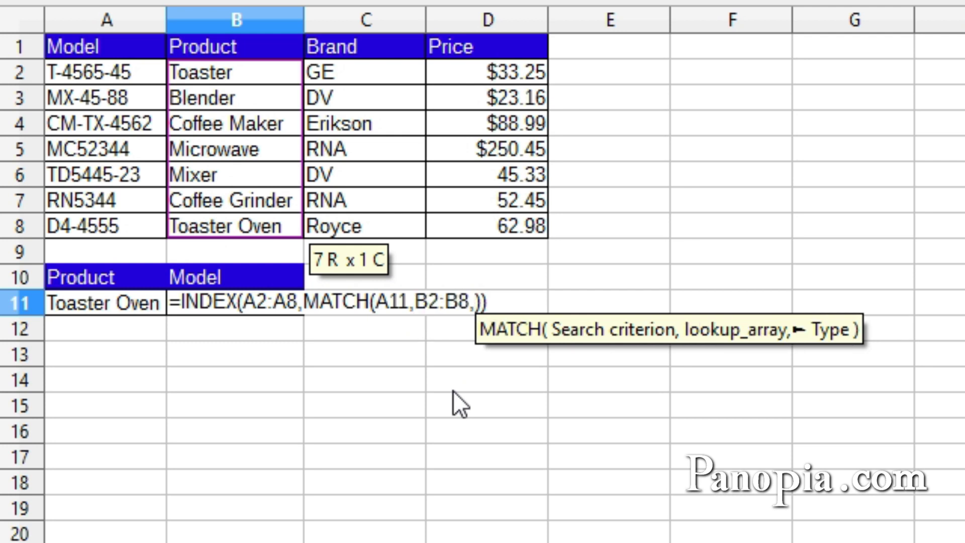
pyautogui.write('0')
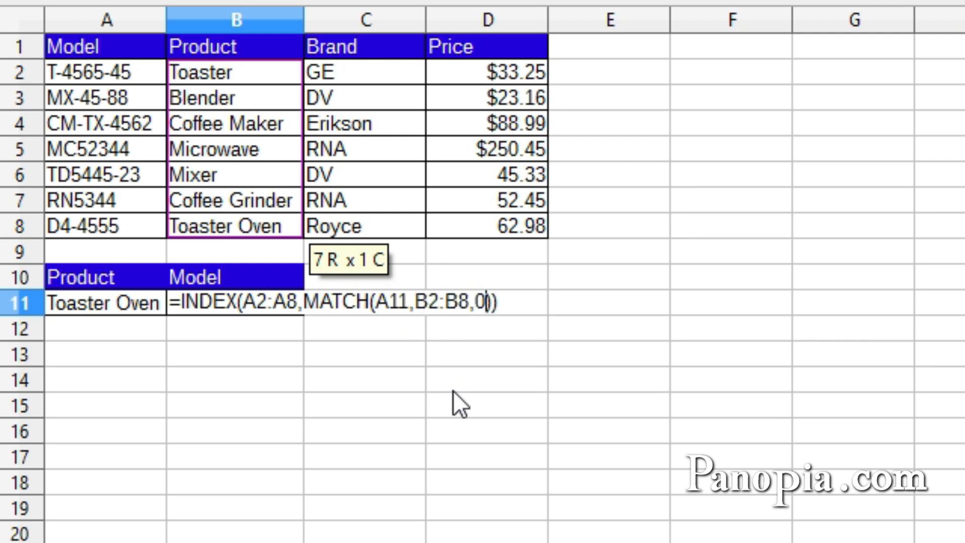
# Commit the INDEX-MATCH formula in B11 and pick Blender in A11, so B11 returns MX-45-88
pyautogui.press('Return')
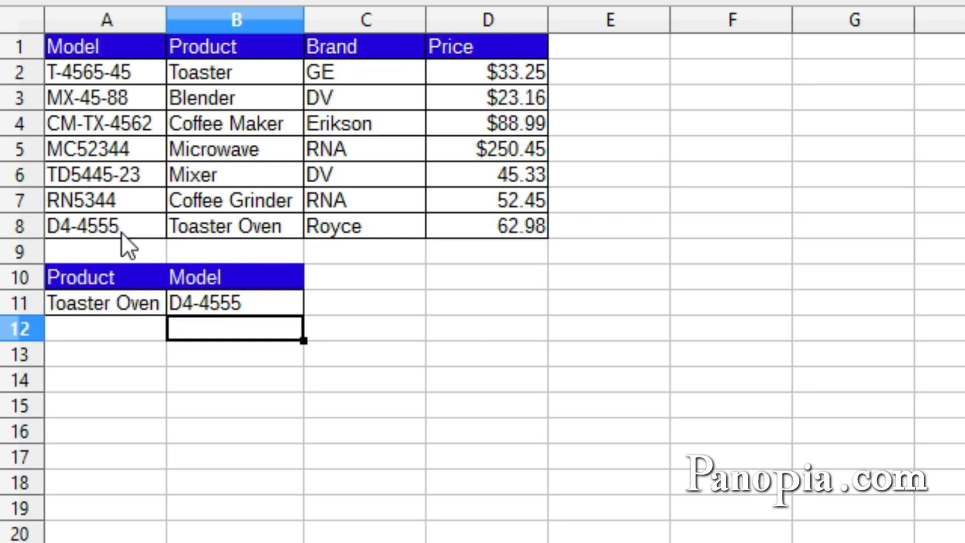
pyautogui.click(149, 302)
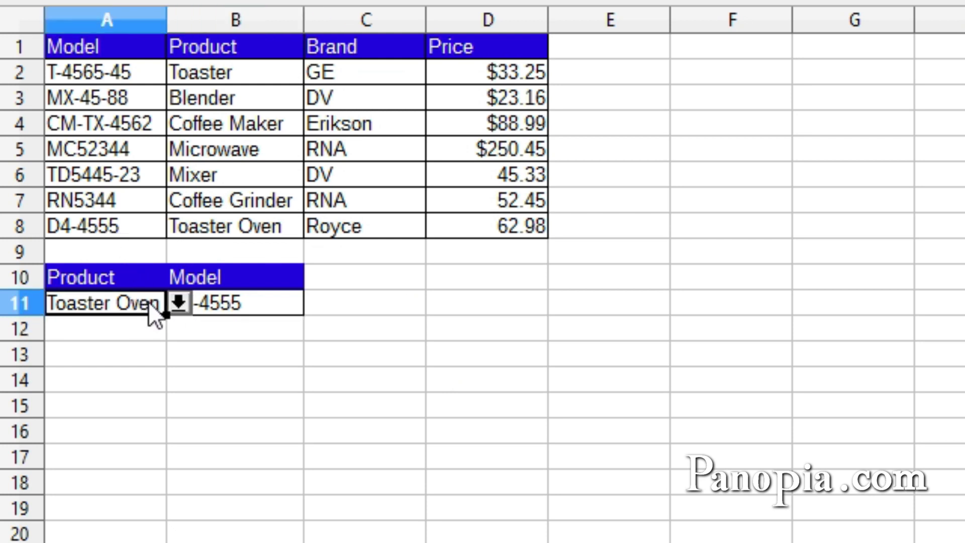
pyautogui.click(172, 300)
pyautogui.click(126, 352)
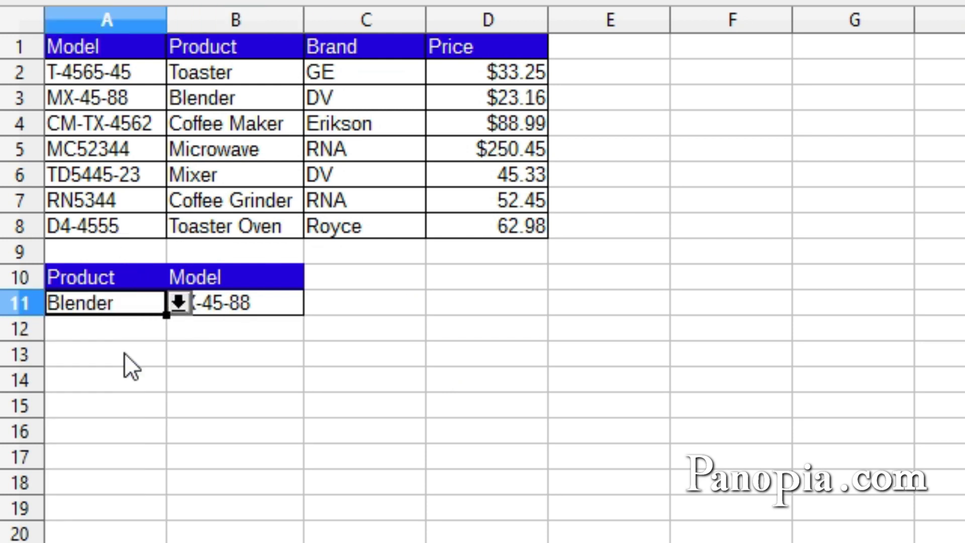
pyautogui.click(184, 355)
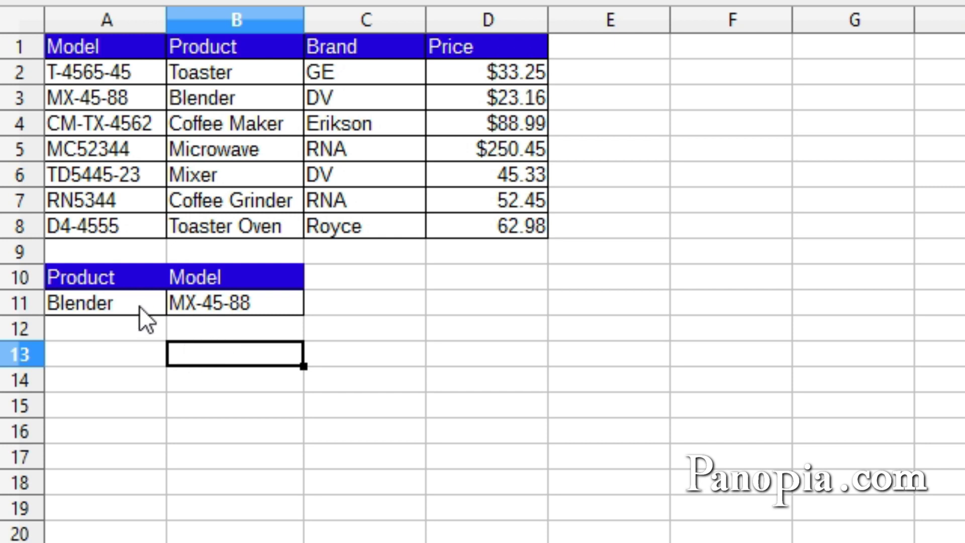